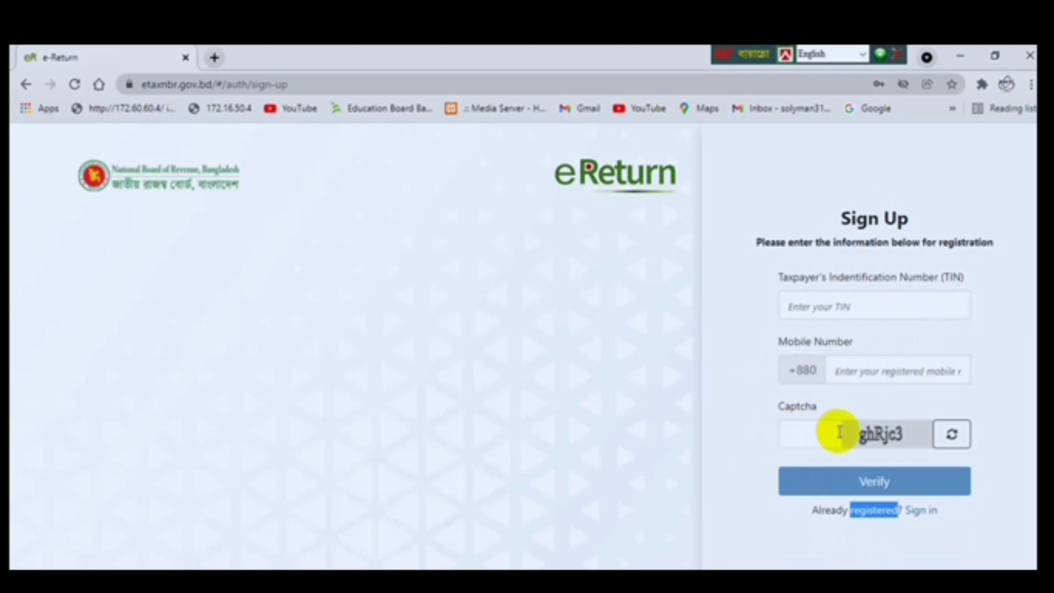
Fill the sign-up form with the TIN, the saved mobile number and the captcha.
click(796, 305)
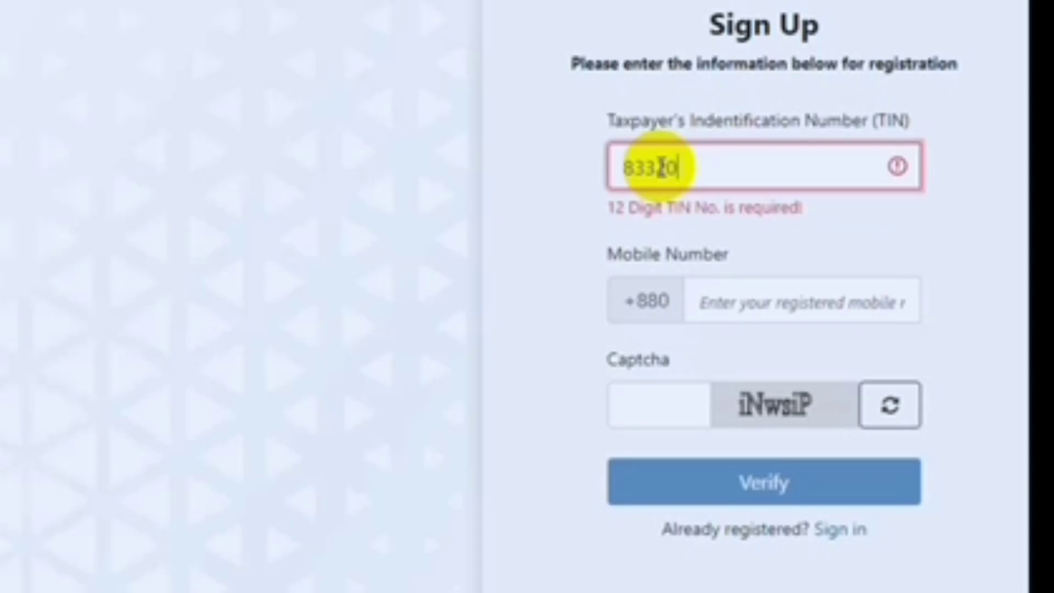
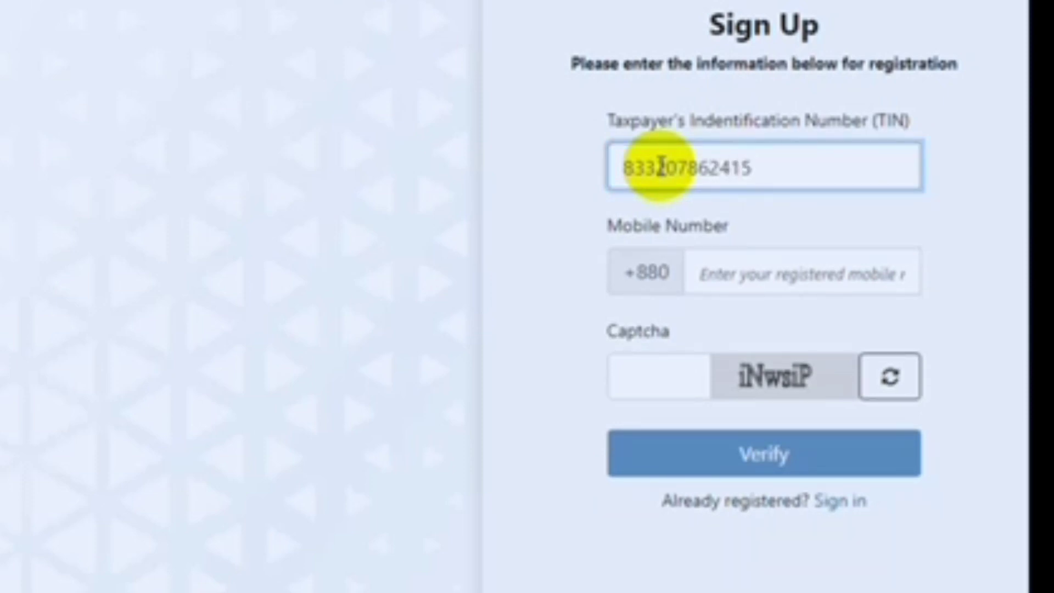
click(743, 274)
click(810, 343)
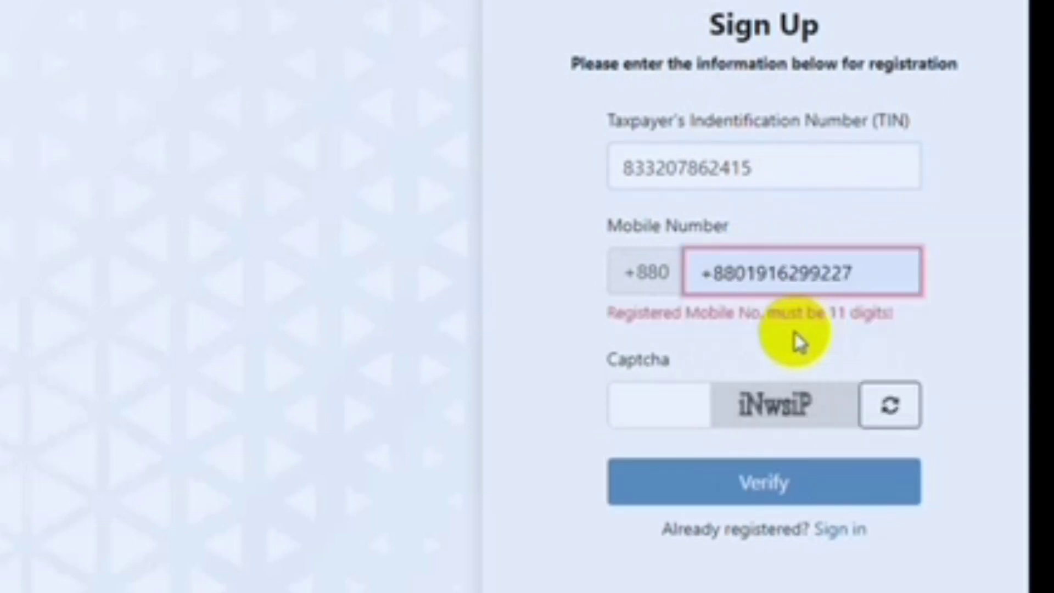
click(672, 409)
text(iNw)
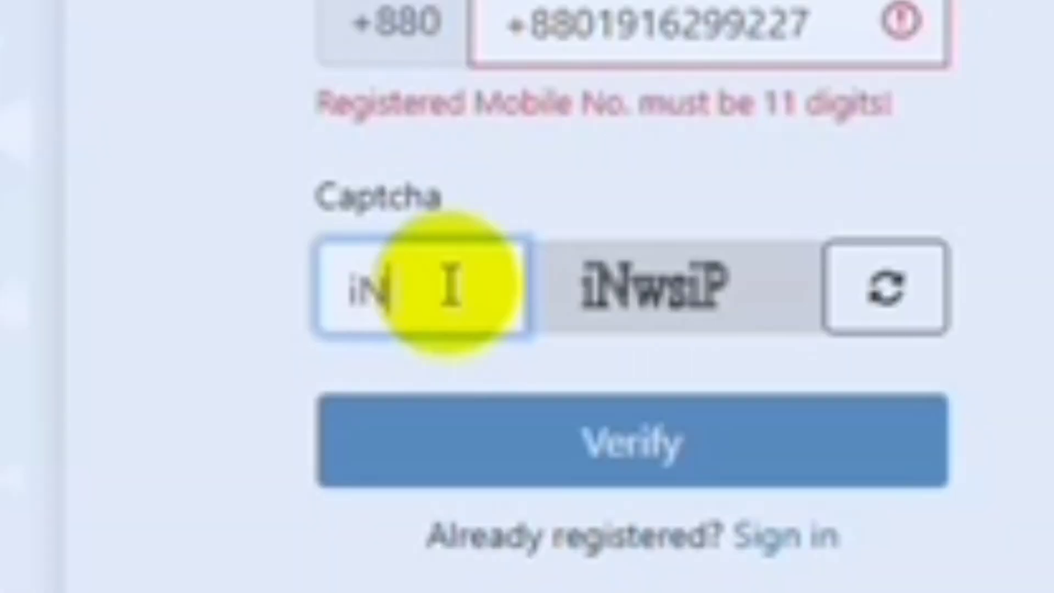
text(s)
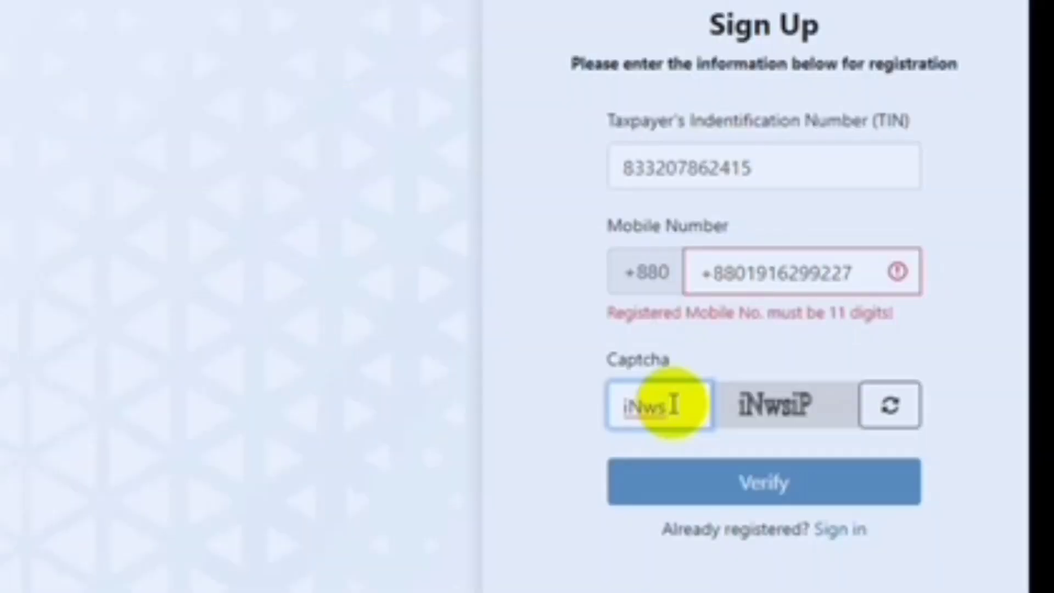
text(iP)
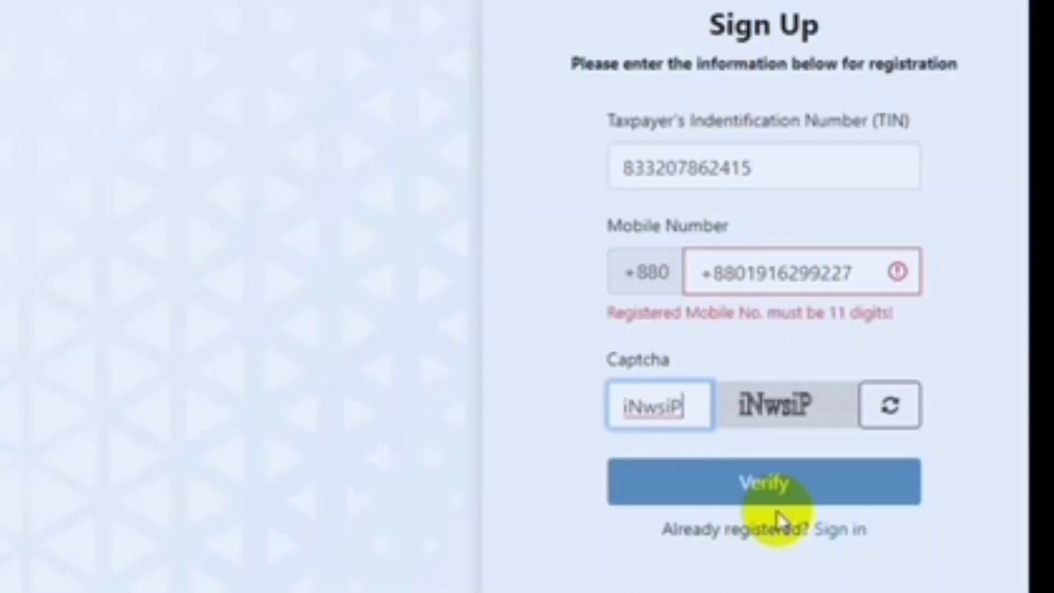
Submit the sign-up, then switch to the sign-in page after the 'Tin is already in use' error.
click(787, 484)
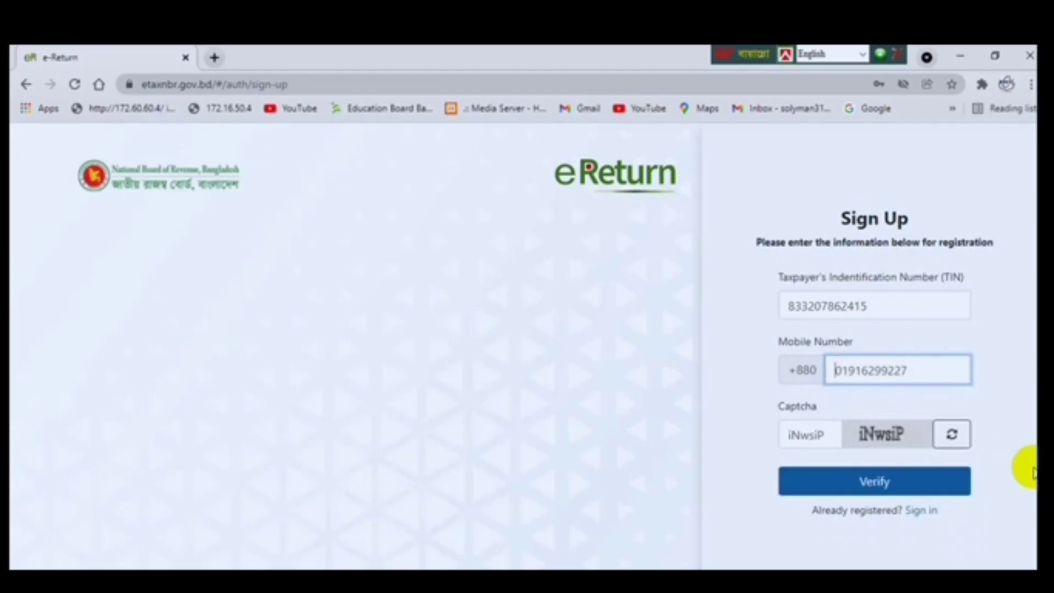
click(887, 481)
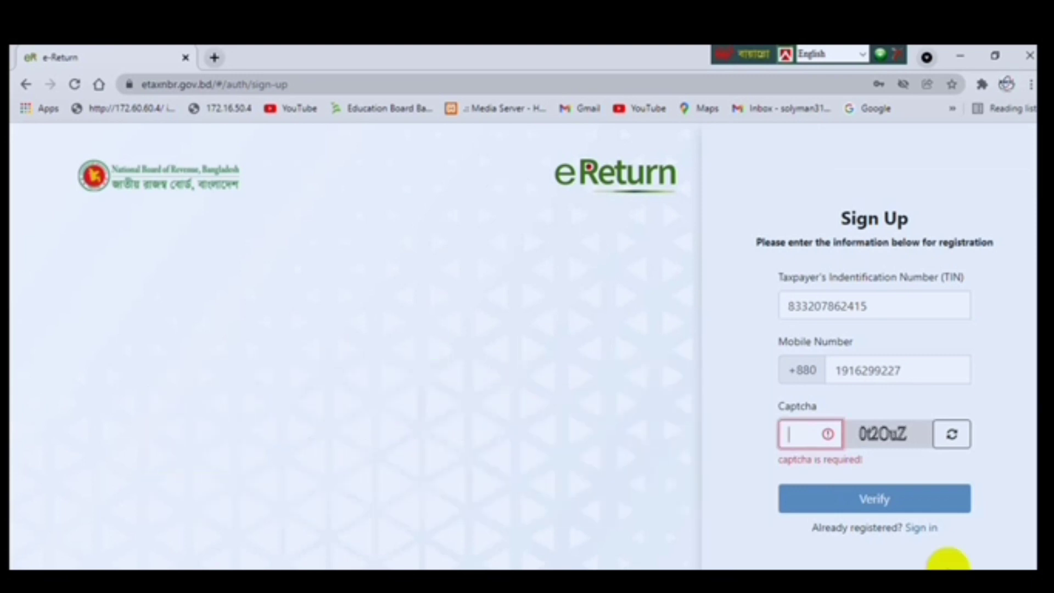
click(925, 528)
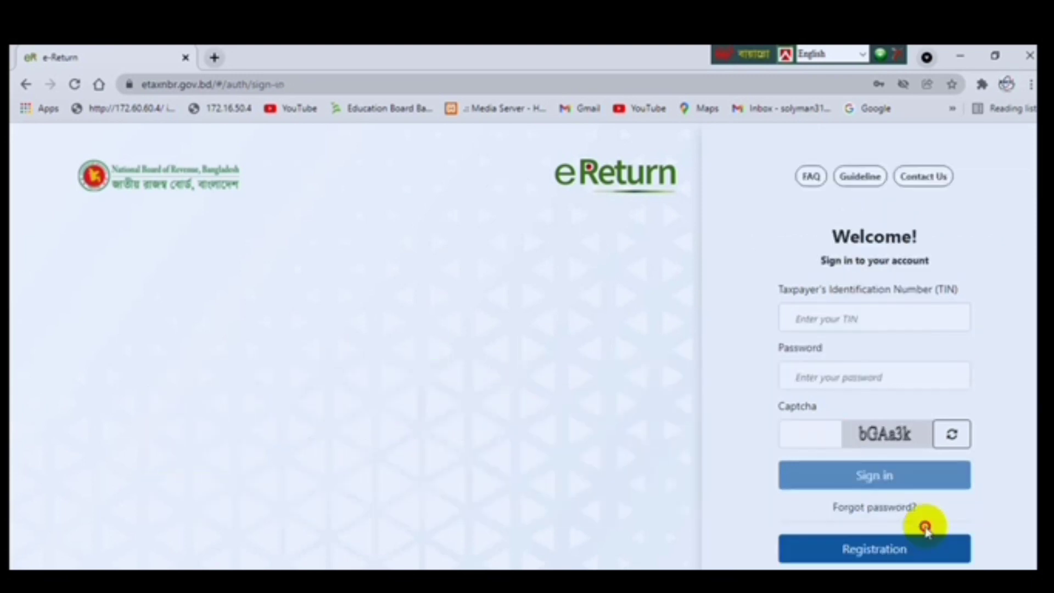
Enter the sign-in captcha and sign in to the taxpayer account.
click(802, 434)
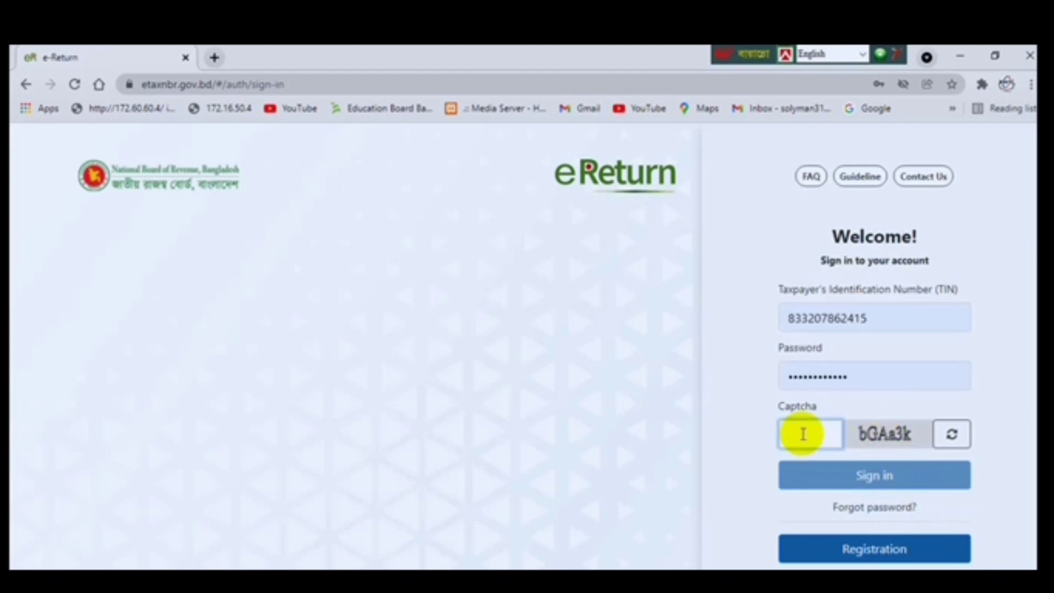
text(b)
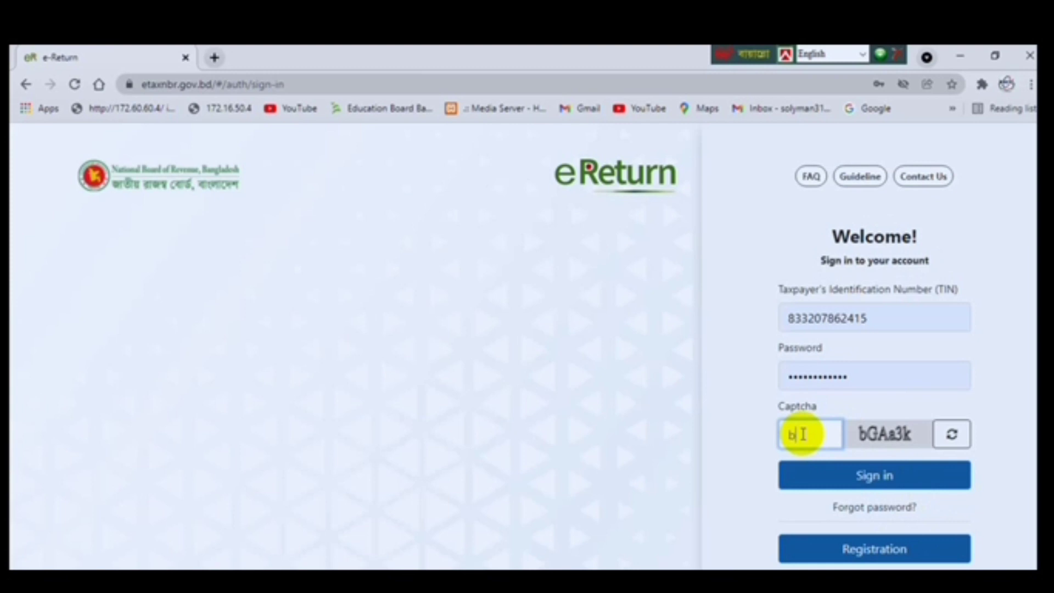
text(GAa3k)
click(878, 476)
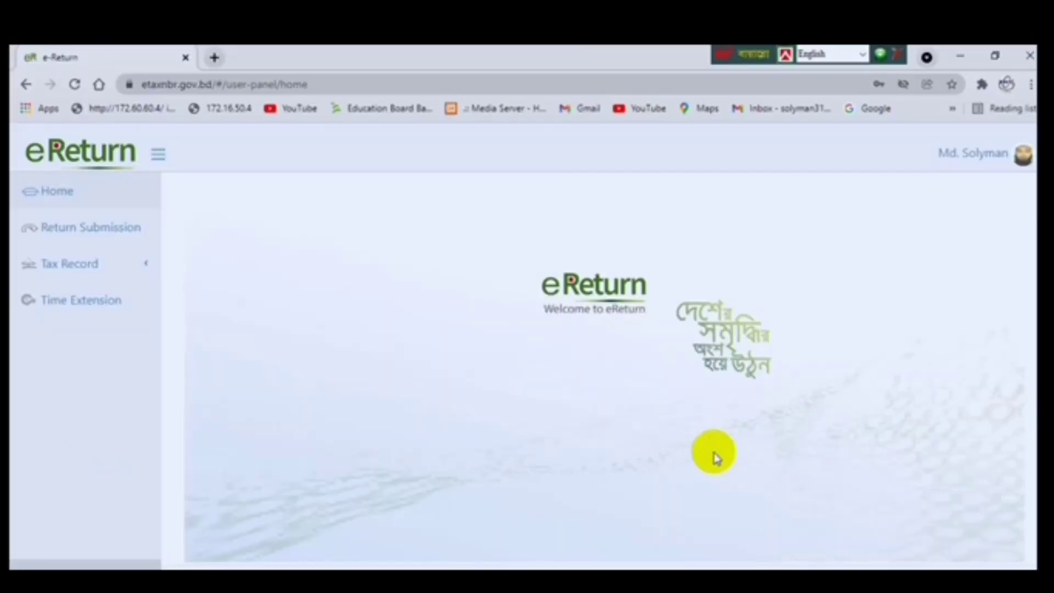
Start a new Return Submission from the left sidebar.
click(106, 234)
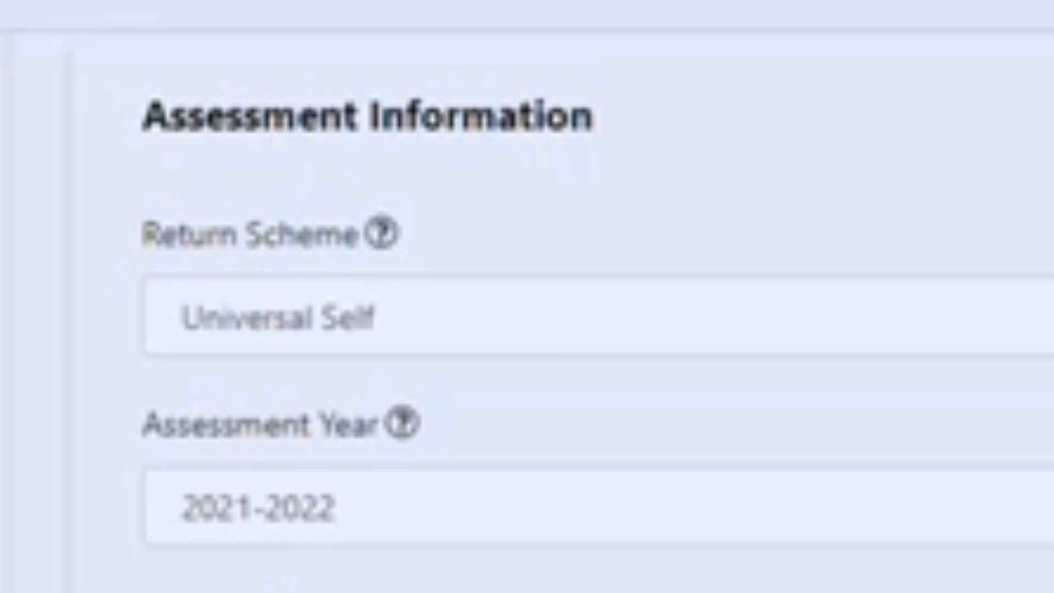
Answer Yes to taxable income for 01-07-2020 to 30-06-2021, dismissing the removal warning.
scroll(527, 296, down, 5)
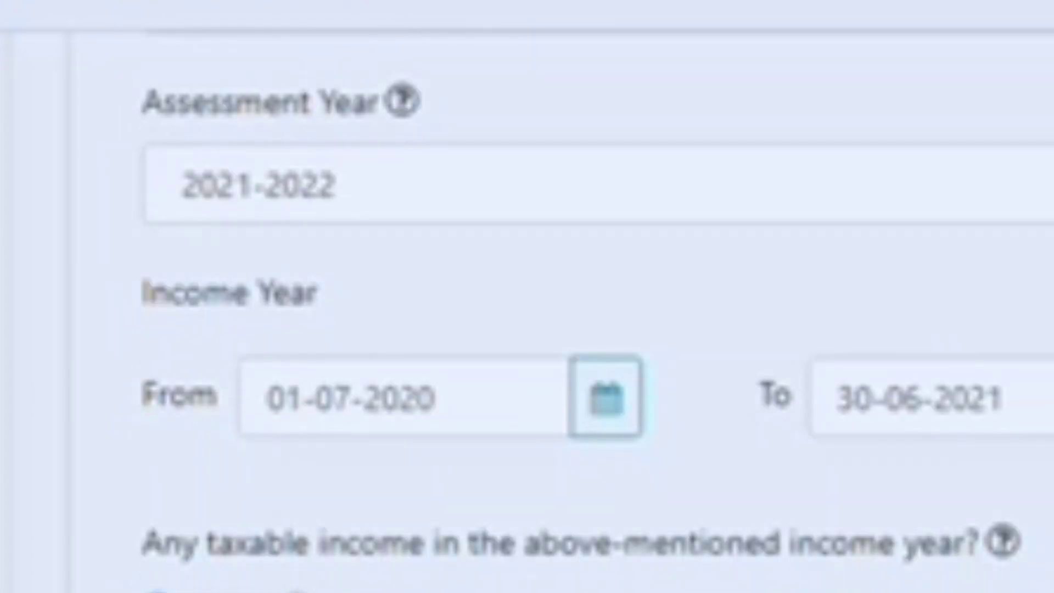
click(297, 592)
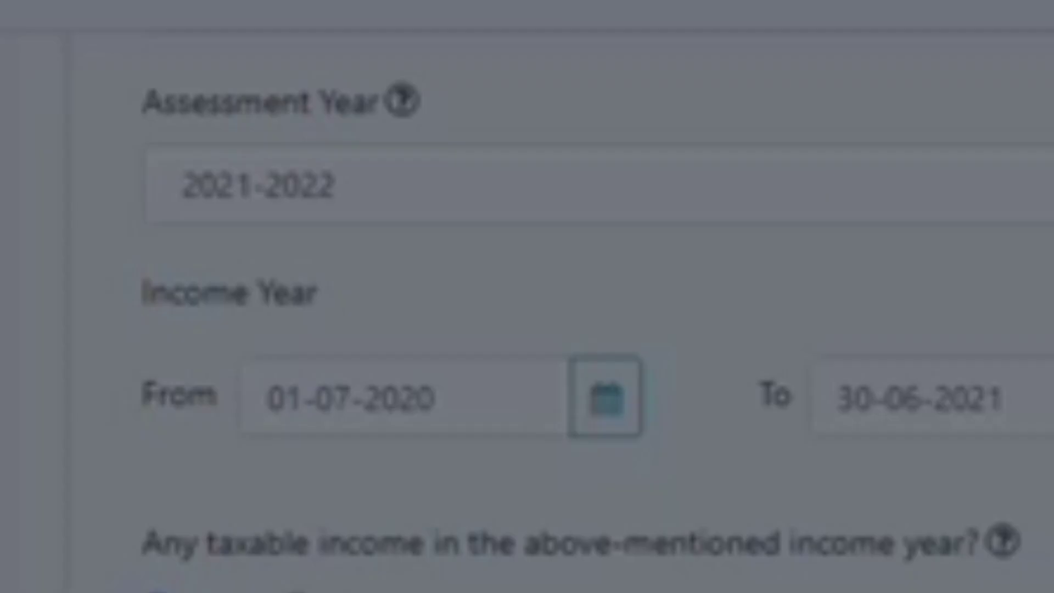
key(Escape)
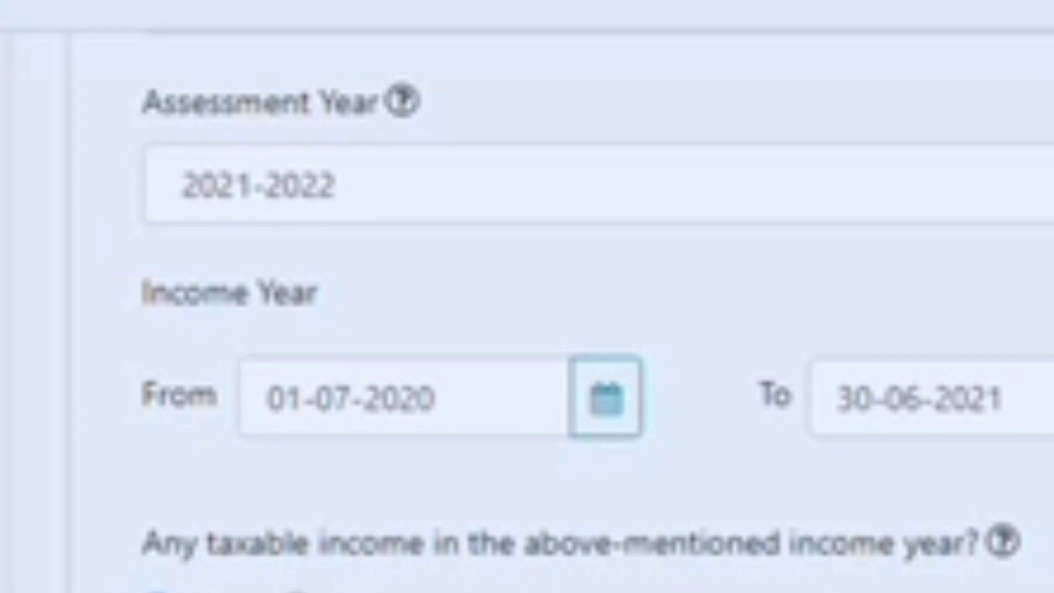
click(157, 592)
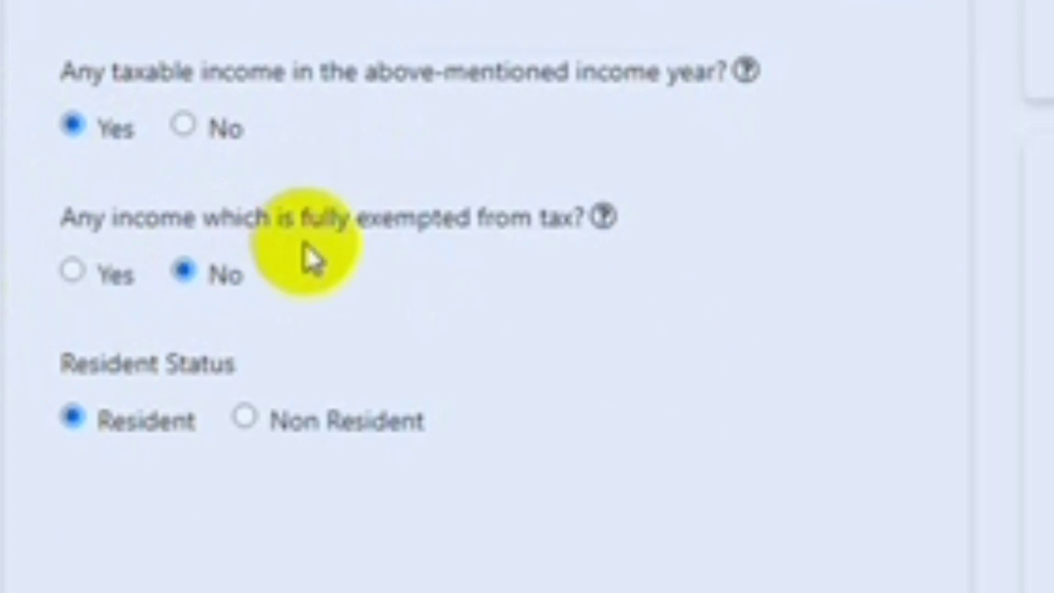
mouse_move(605, 218)
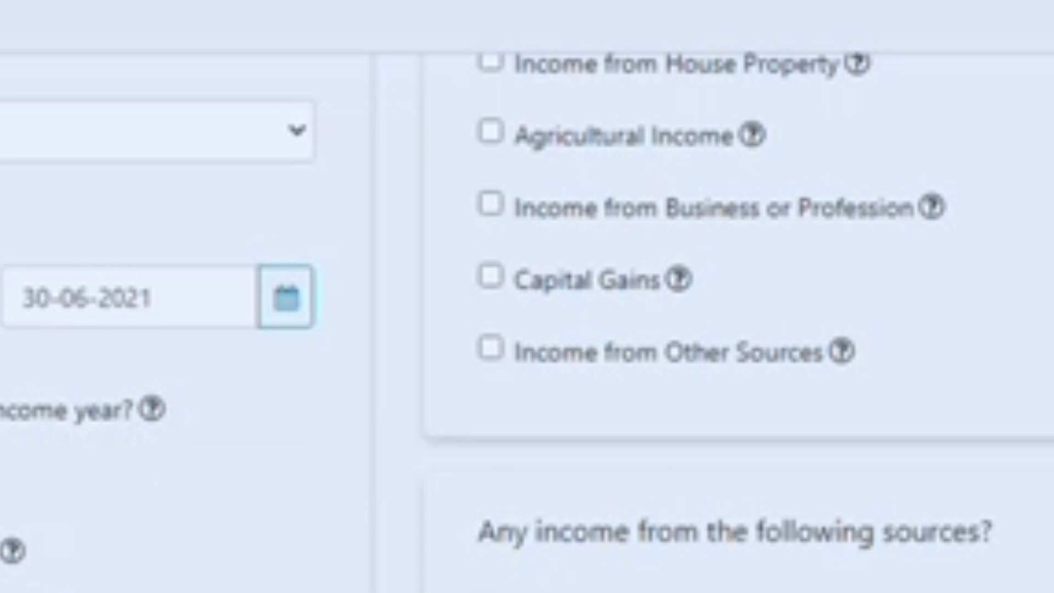
scroll(527, 296, up, 3)
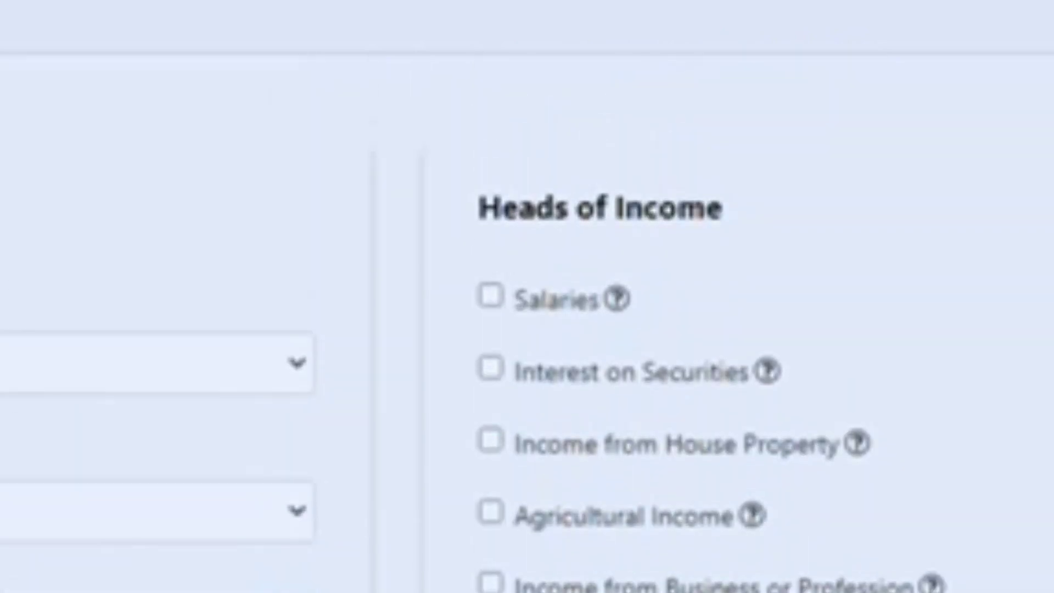
Tick Salaries under Heads of Income and continue to Additional Information.
click(491, 299)
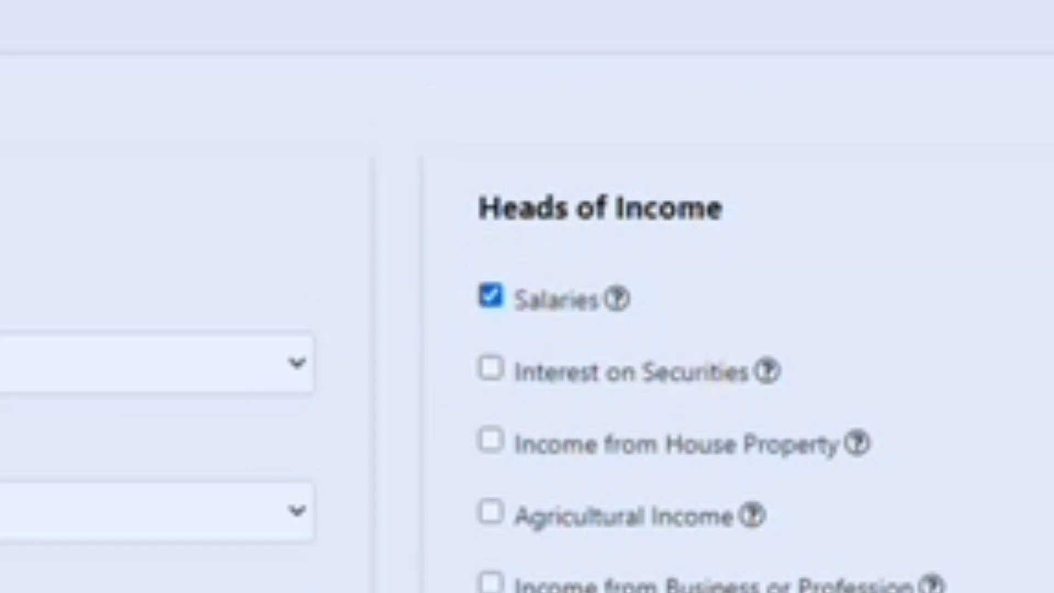
scroll(527, 297, down, 4)
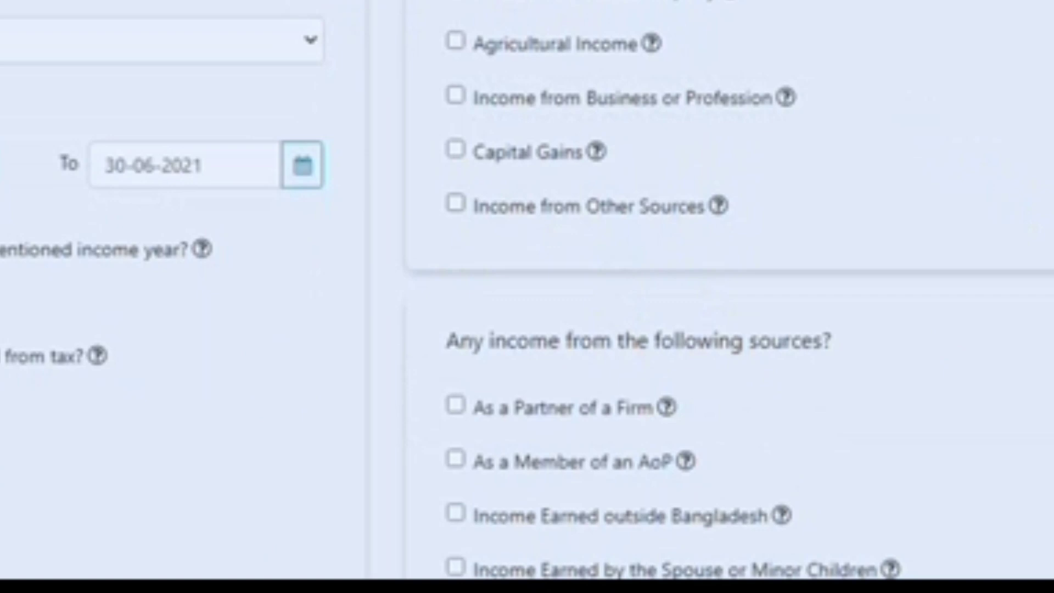
scroll(527, 297, down, 2)
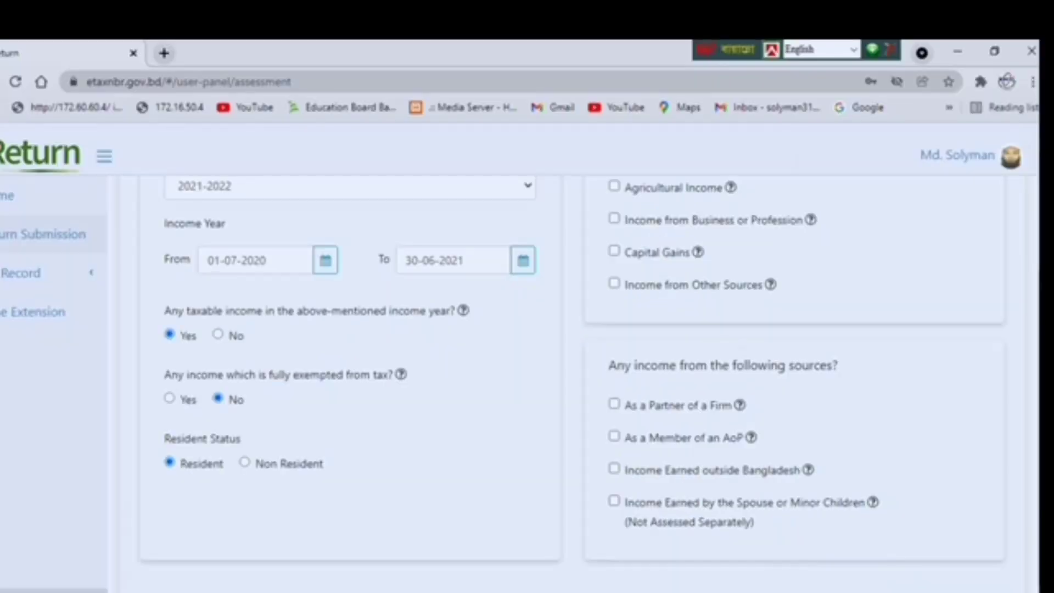
click(884, 588)
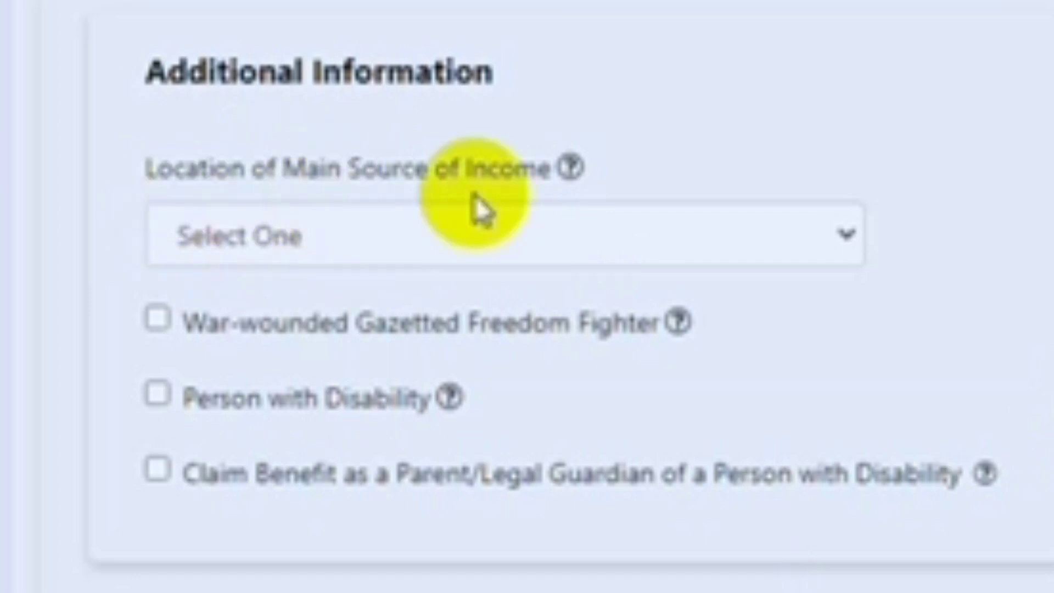
Set Location of Main Source of Income to Dhaka North City Corporation.
click(840, 236)
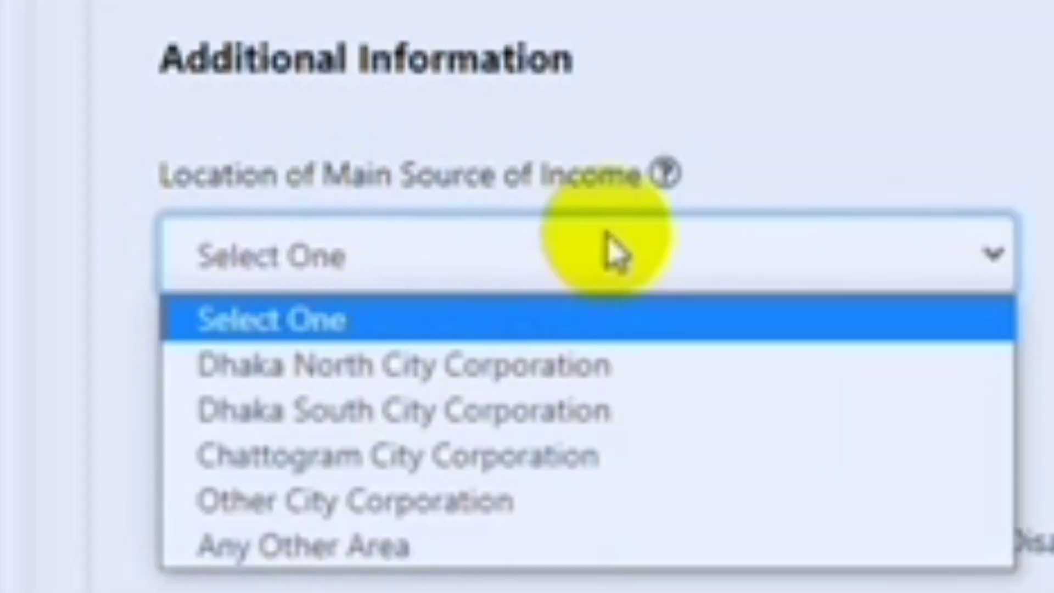
click(461, 365)
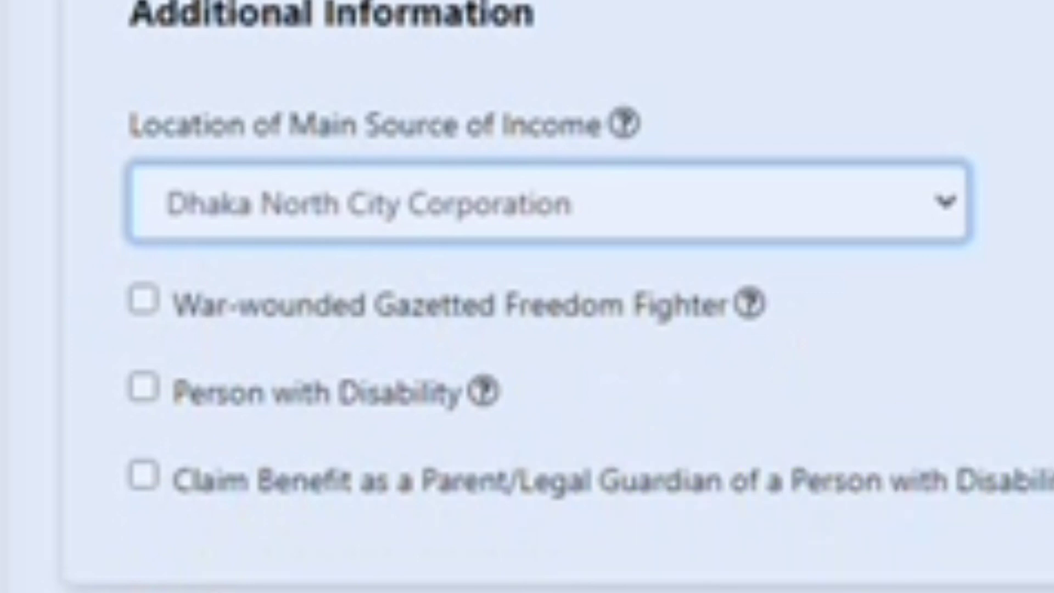
scroll(527, 297, down, 5)
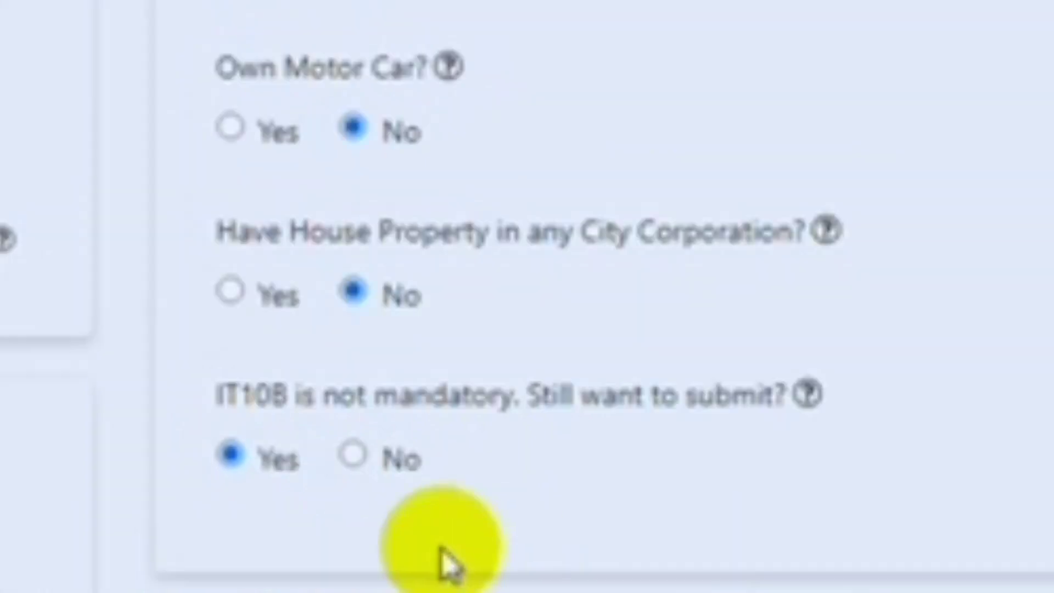
Decline the IT10B, enter gross wealth 10.000, and save the additional information.
click(356, 461)
click(366, 263)
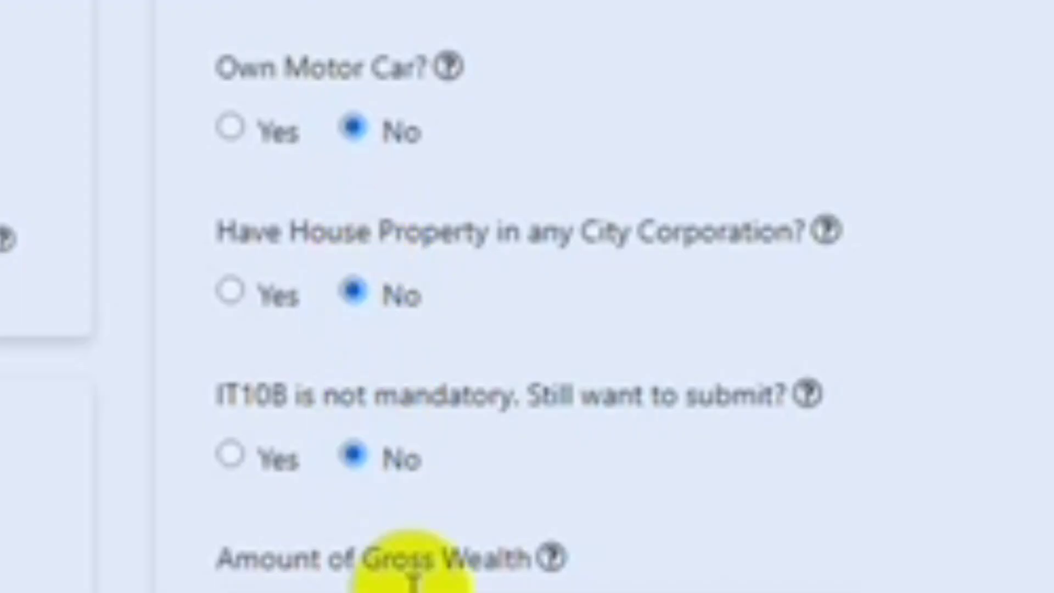
click(707, 397)
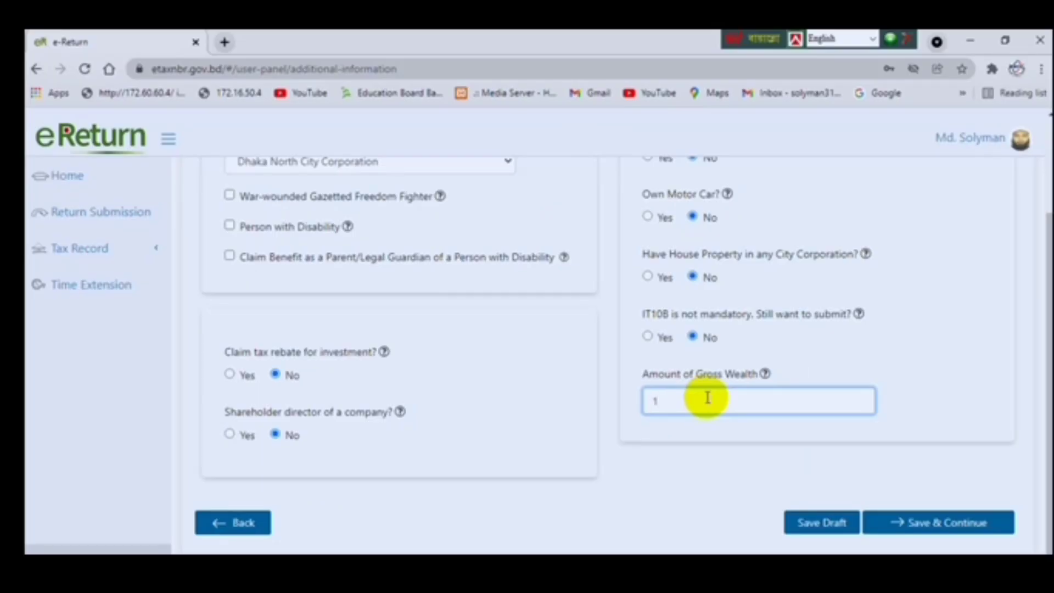
text(10.000)
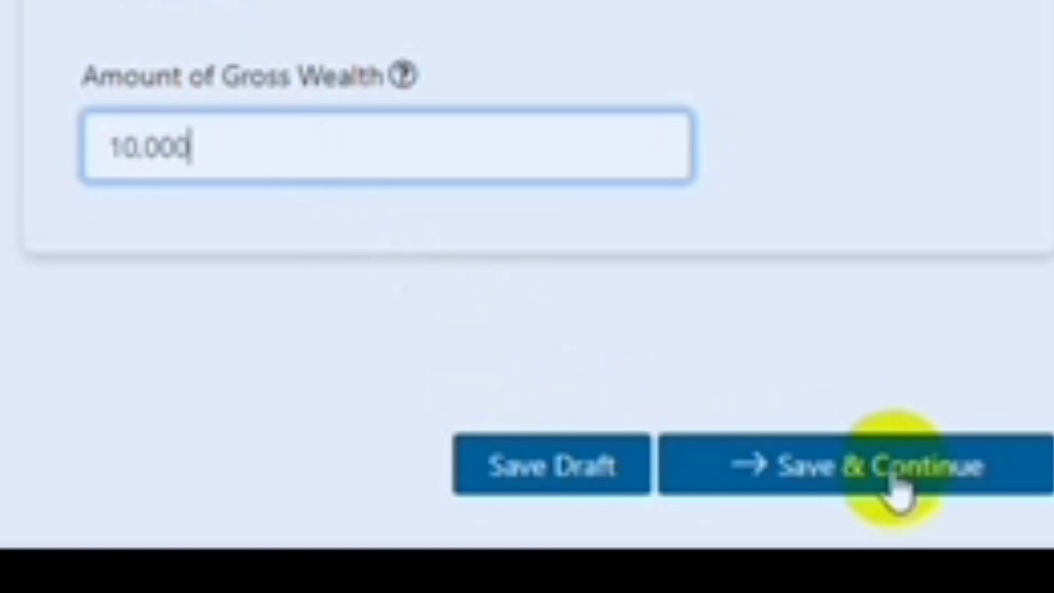
click(895, 477)
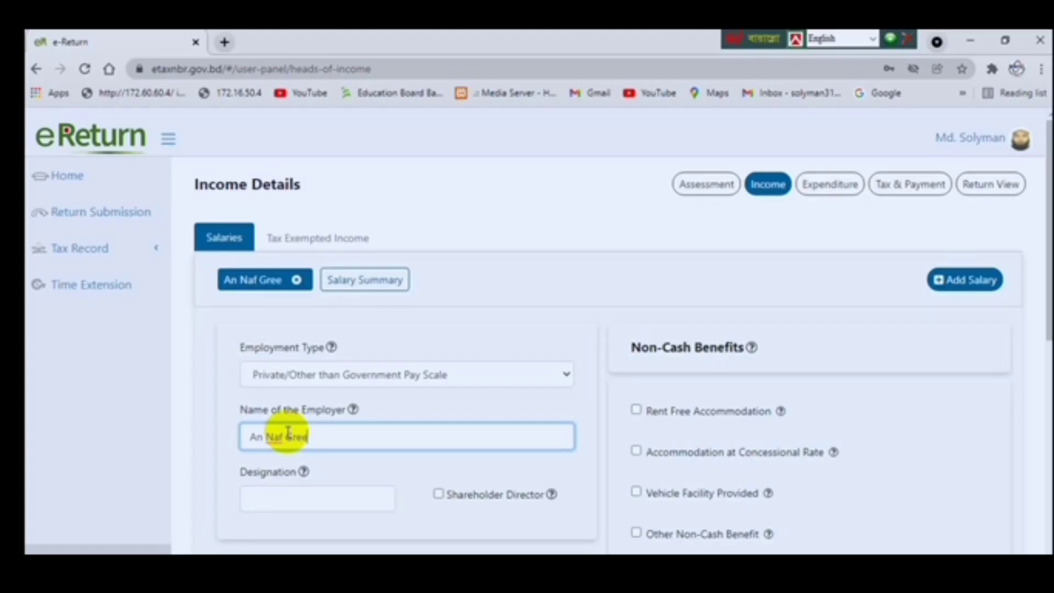
Enter employer An Naf Green Model High School with designation Assistant teacher.
text(n Model)
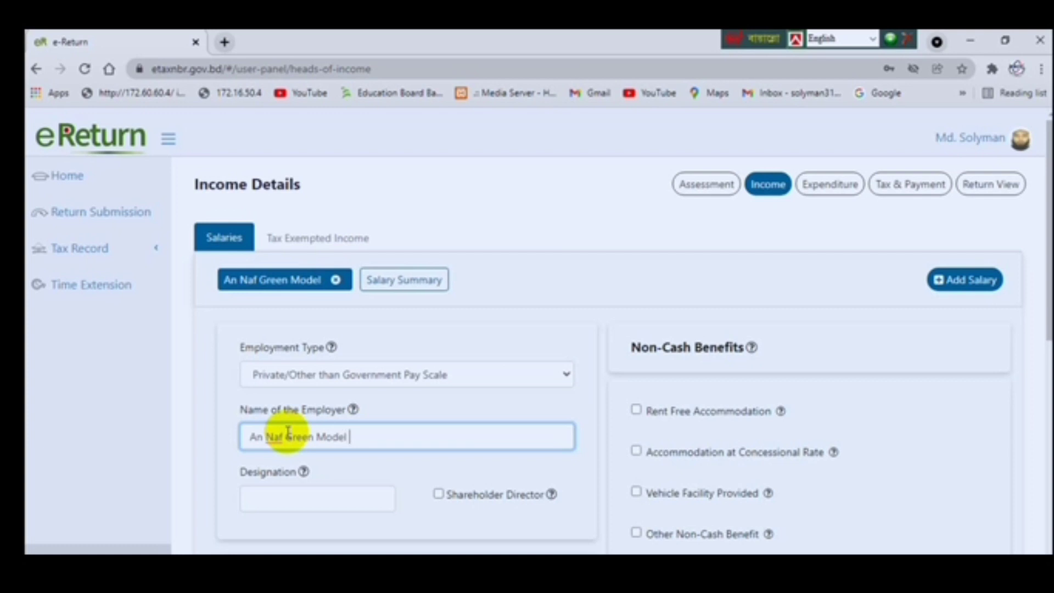
text( Hig)
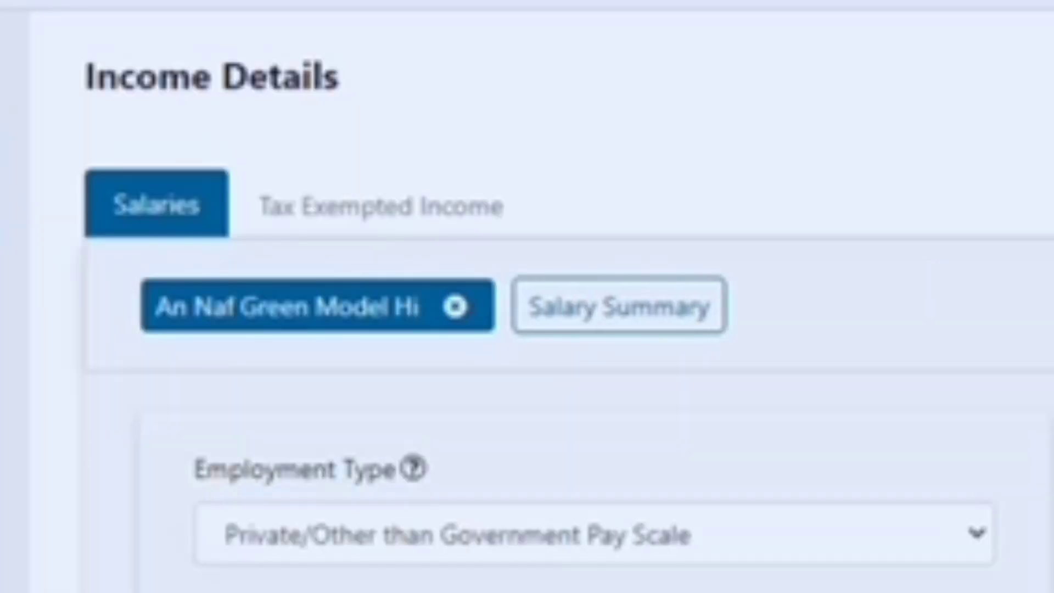
text(h Scho)
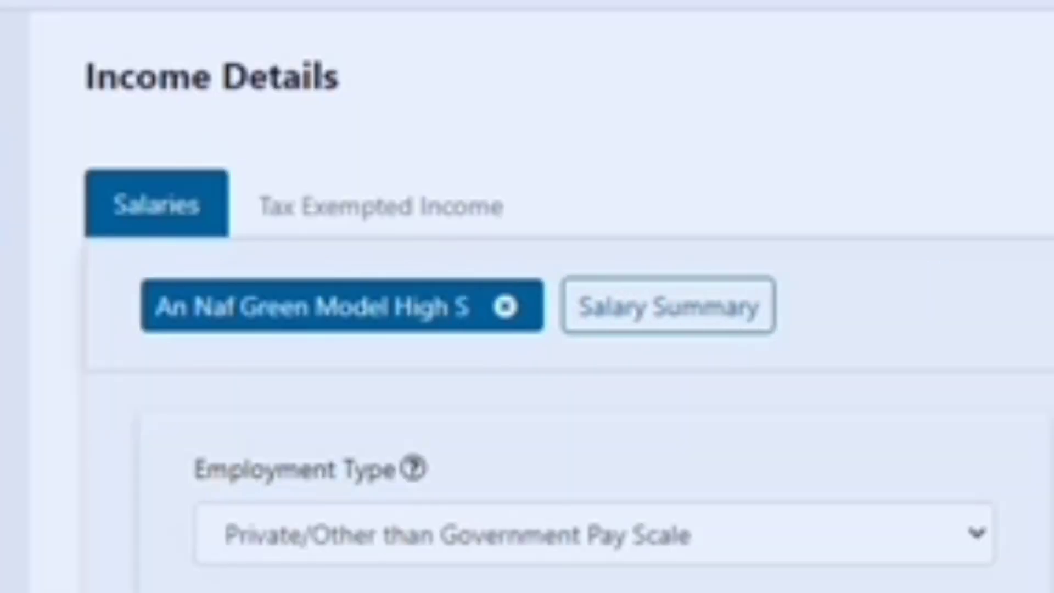
text(ol)
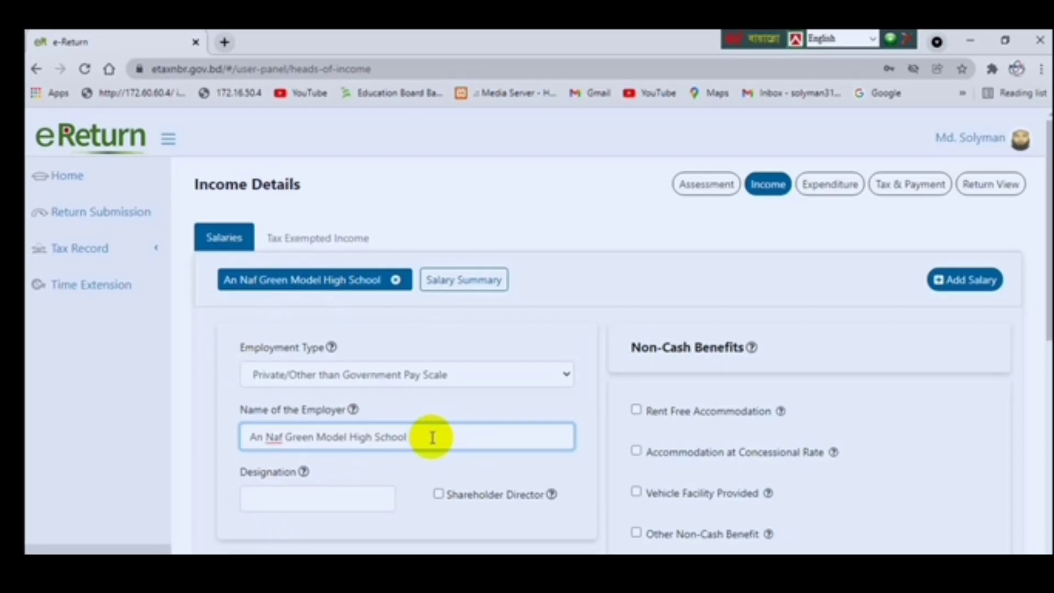
text(.)
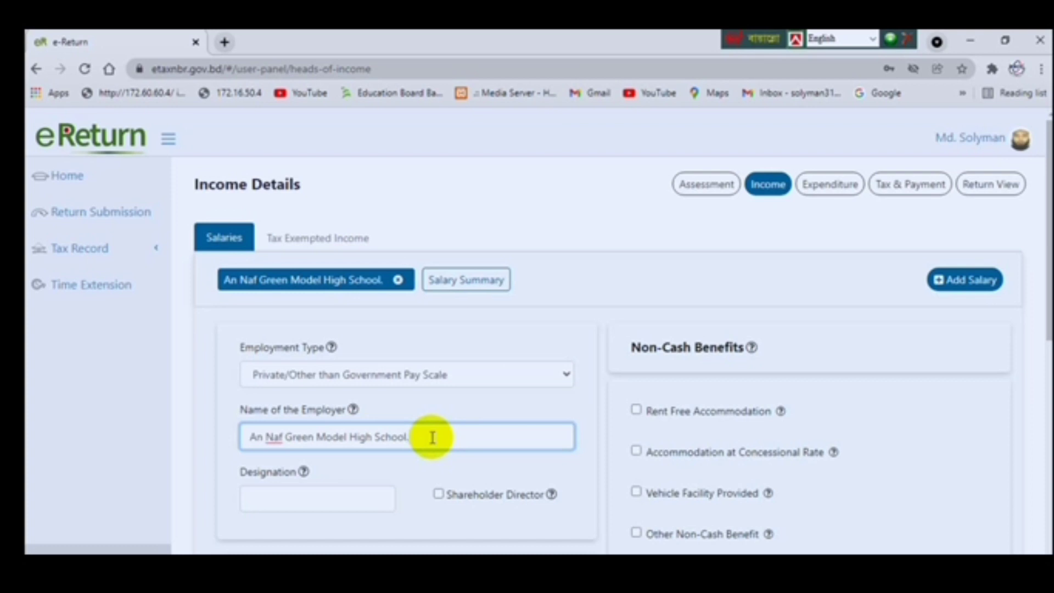
text(M)
text(d)
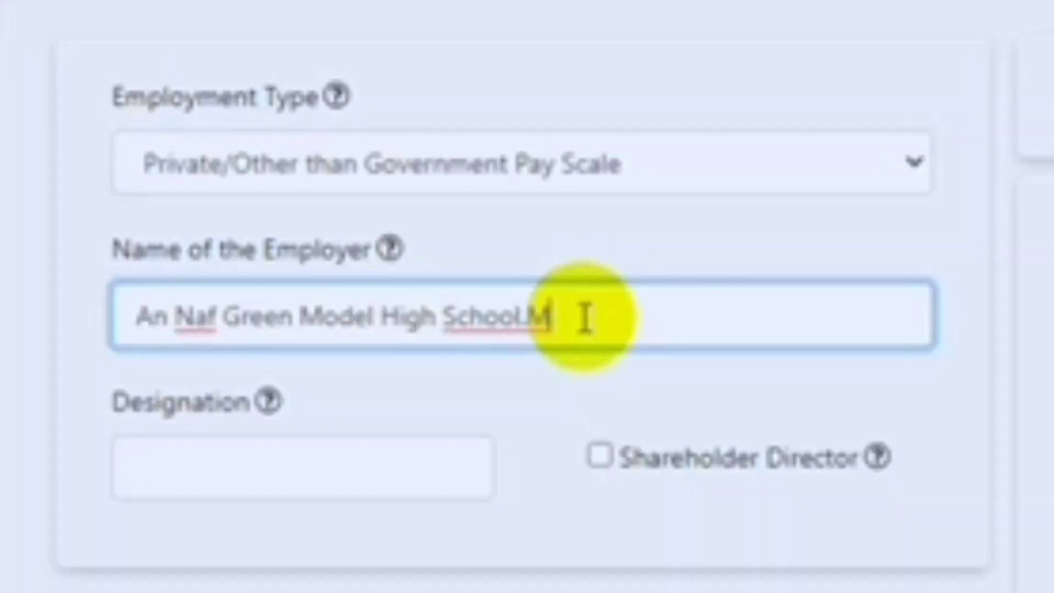
key(BackSpace)
click(221, 472)
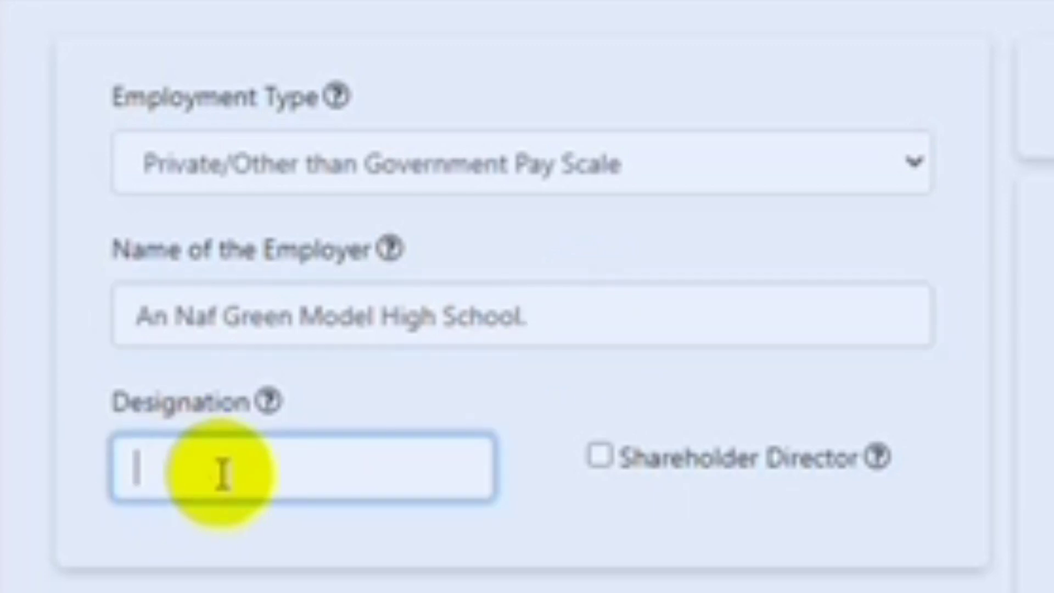
text(Ass)
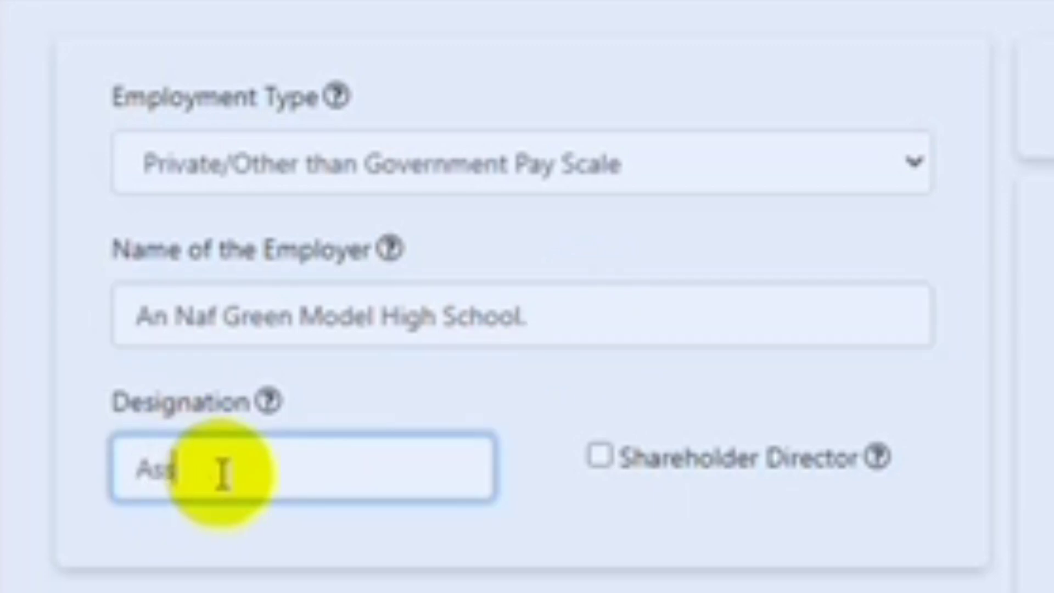
text(istant teacher)
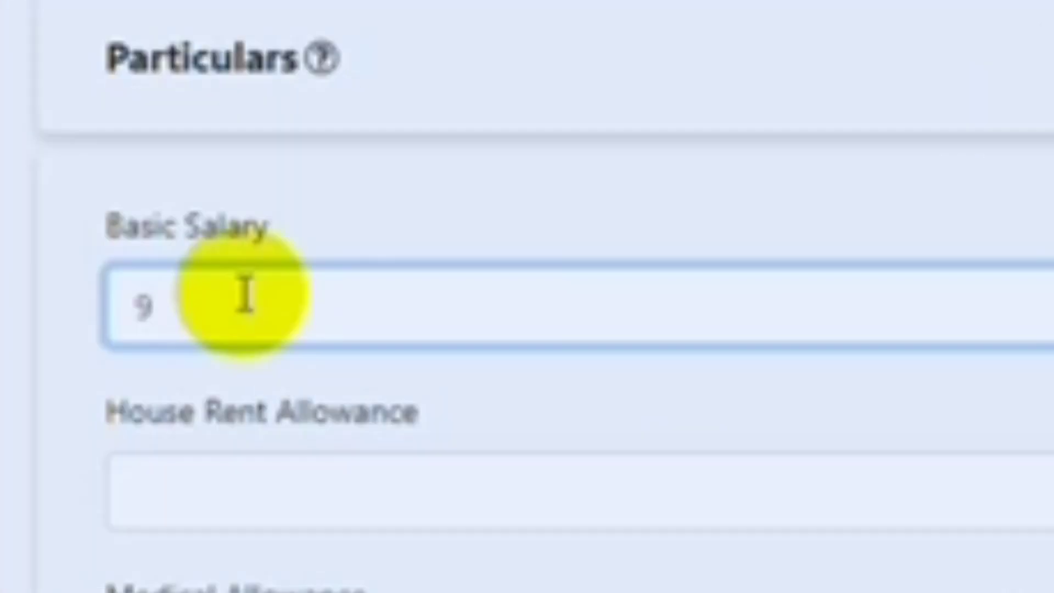
Enter basic salary 96,000 and festival bonus 8,000.
text(6,000)
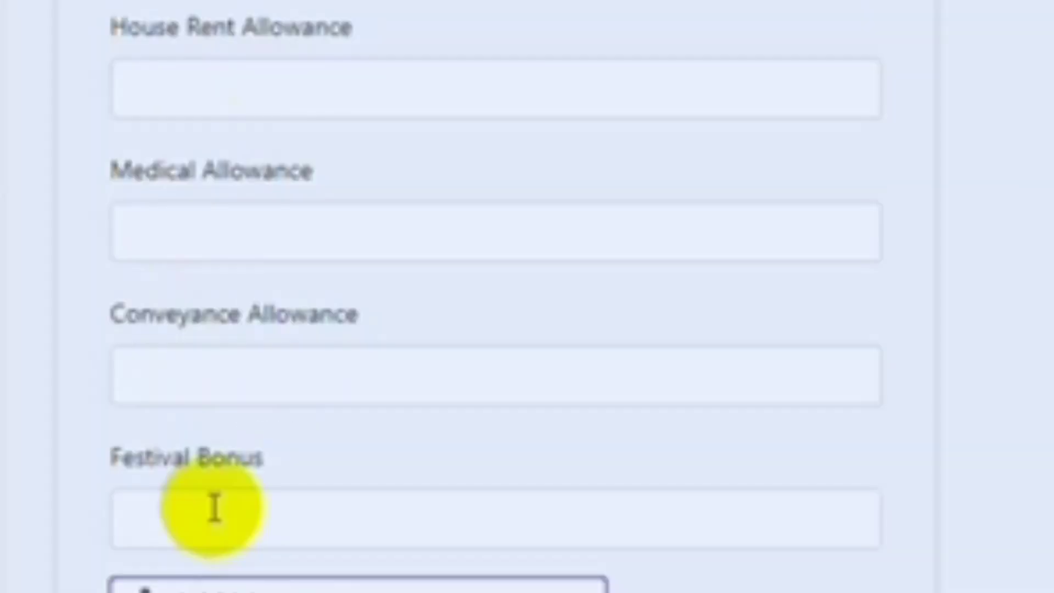
click(214, 507)
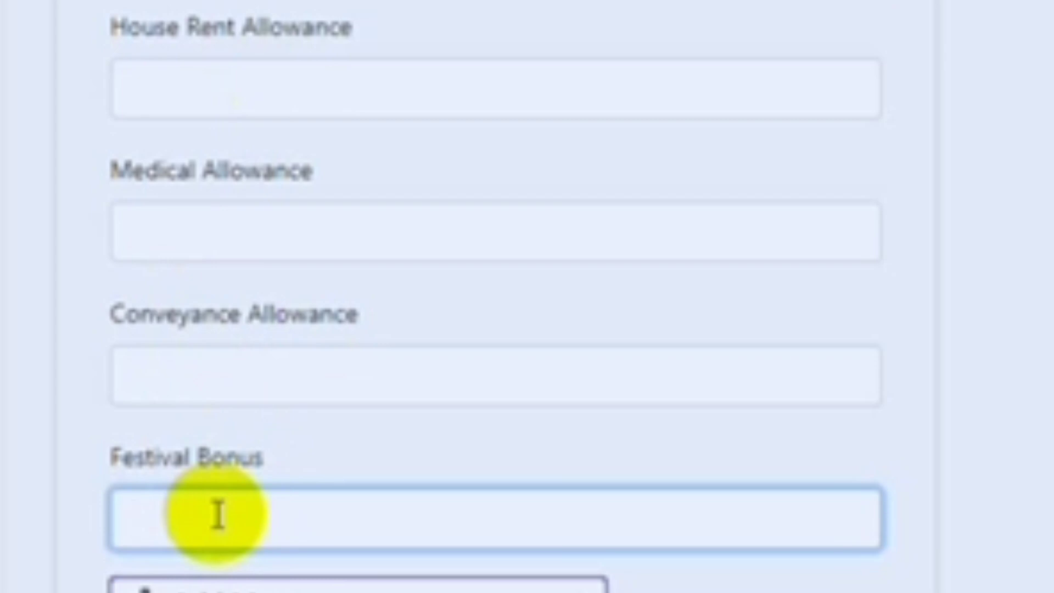
text(8,000)
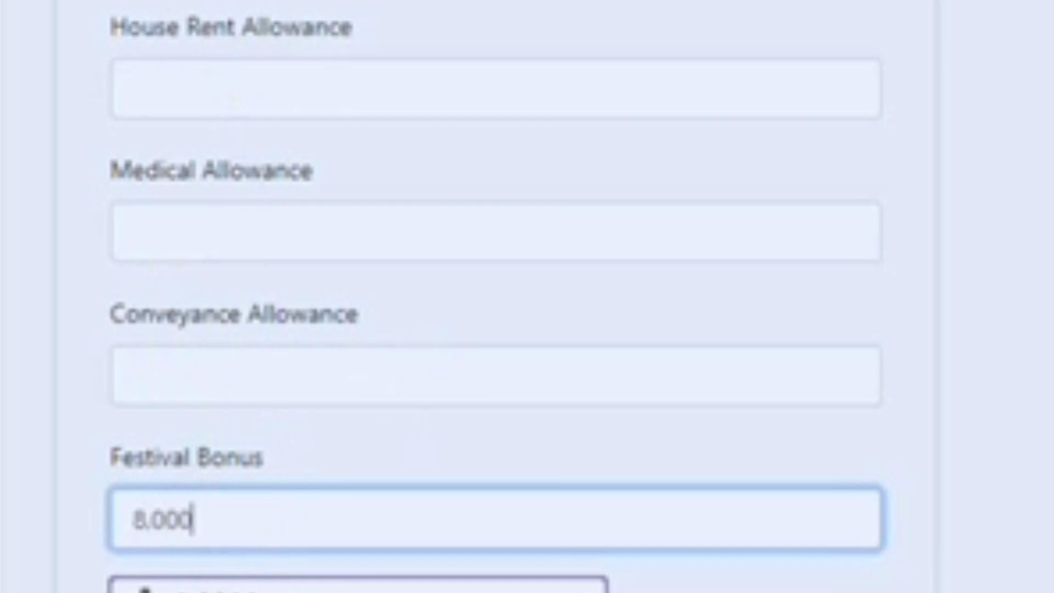
scroll(497, 297, down, 2)
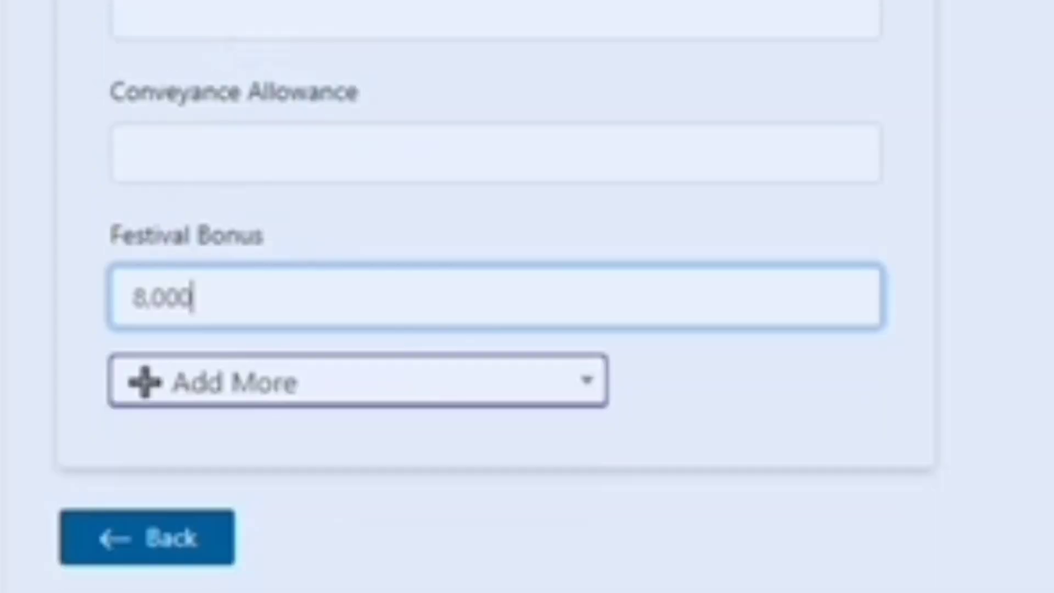
scroll(497, 297, up, 3)
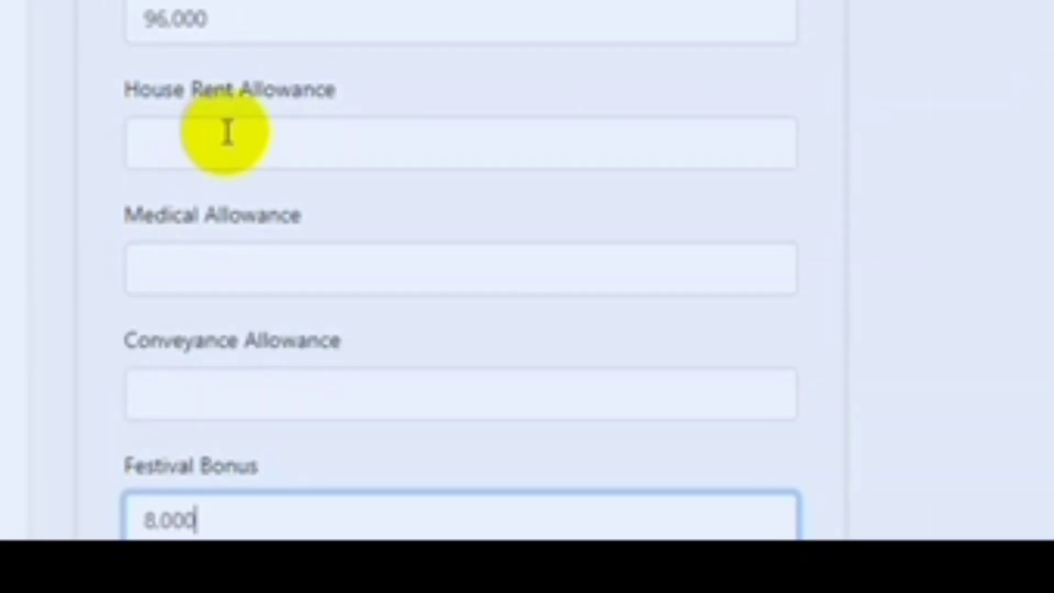
Set house rent, medical and conveyance allowances to 0 and save the salary.
click(196, 140)
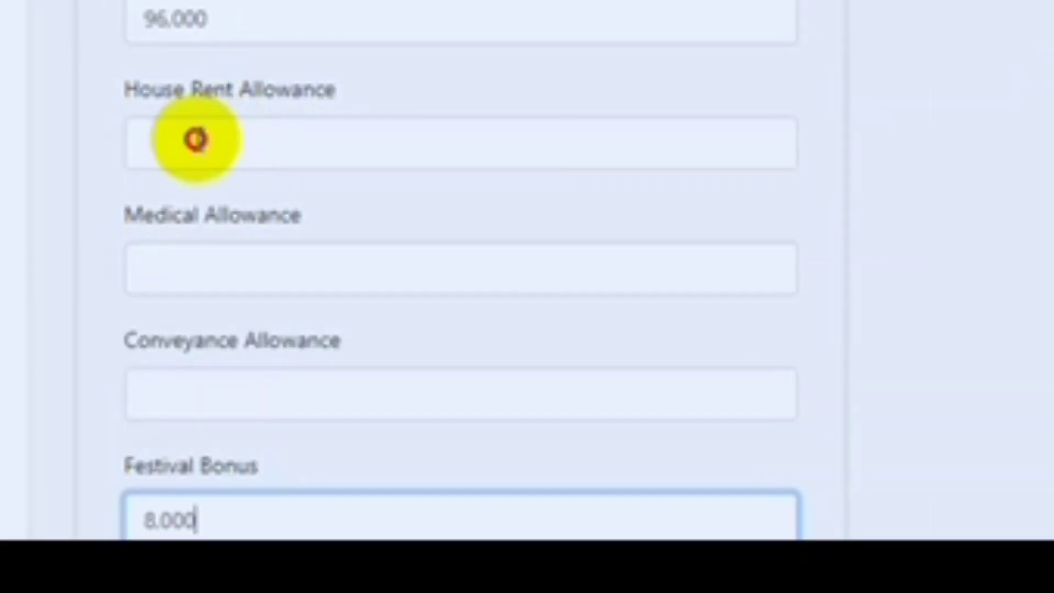
text(0)
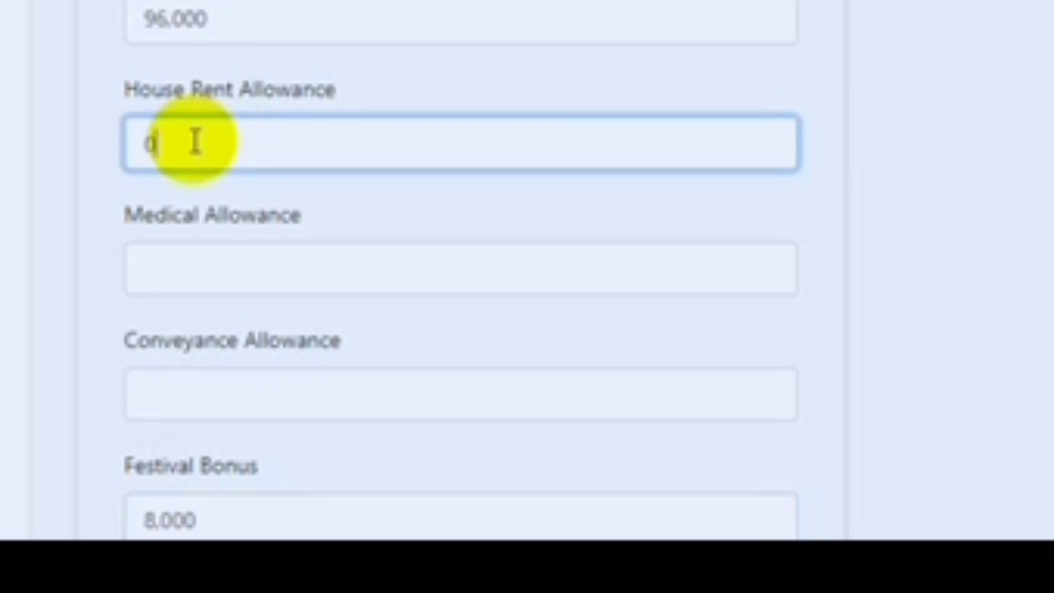
click(223, 277)
text(0)
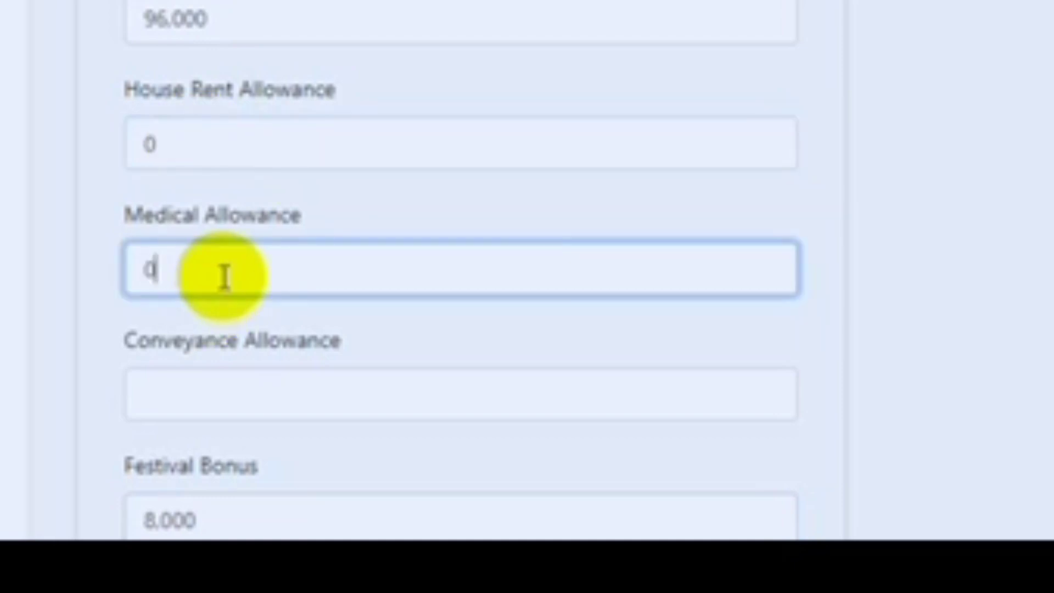
click(254, 395)
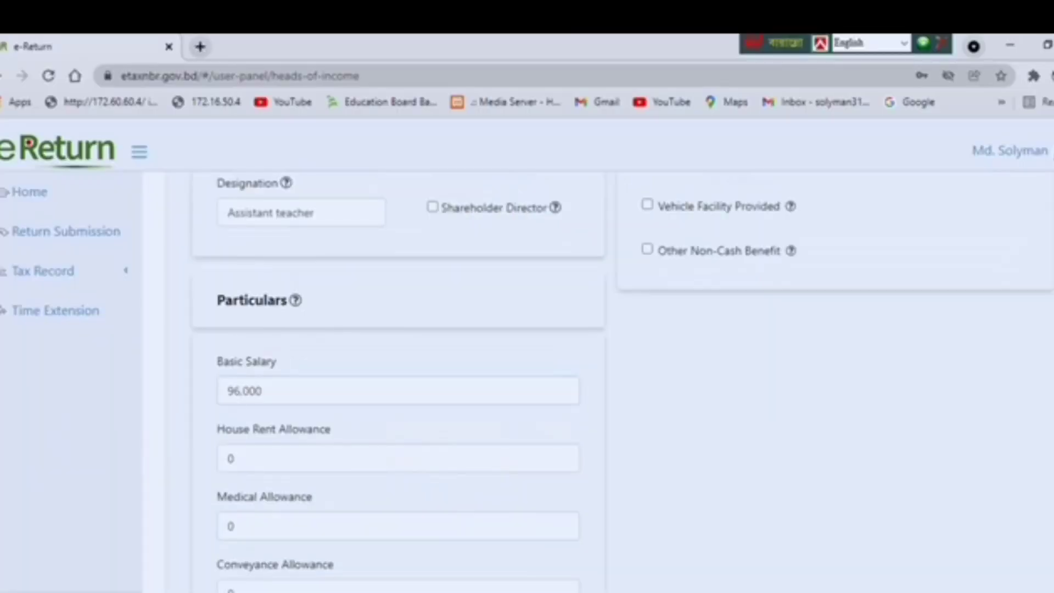
scroll(398, 384, down, 3)
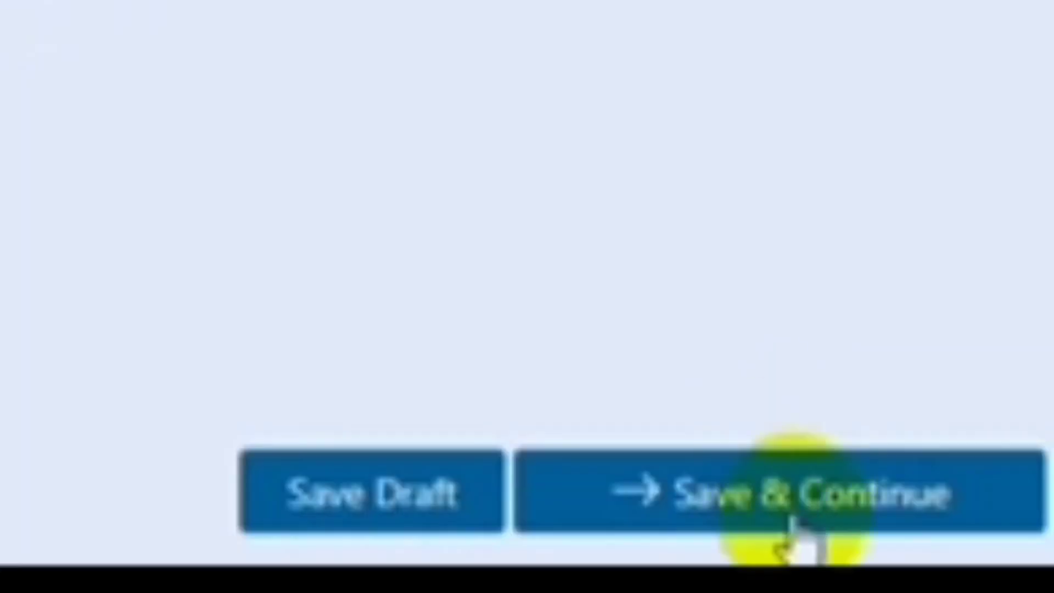
click(791, 522)
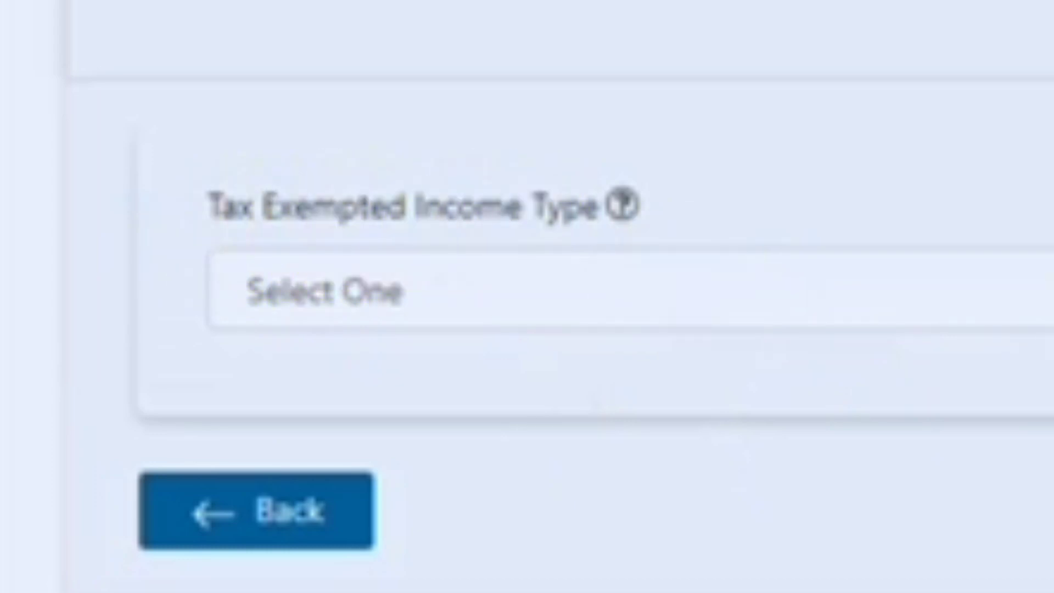
Choose Foreign Remittance as the Tax Exempted Income type.
click(1032, 289)
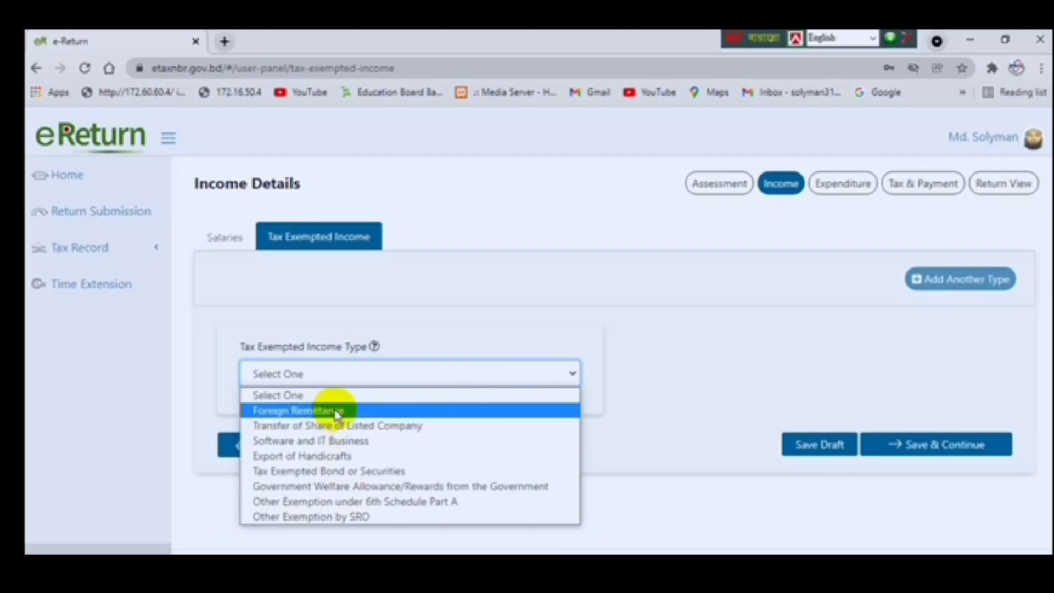
click(337, 415)
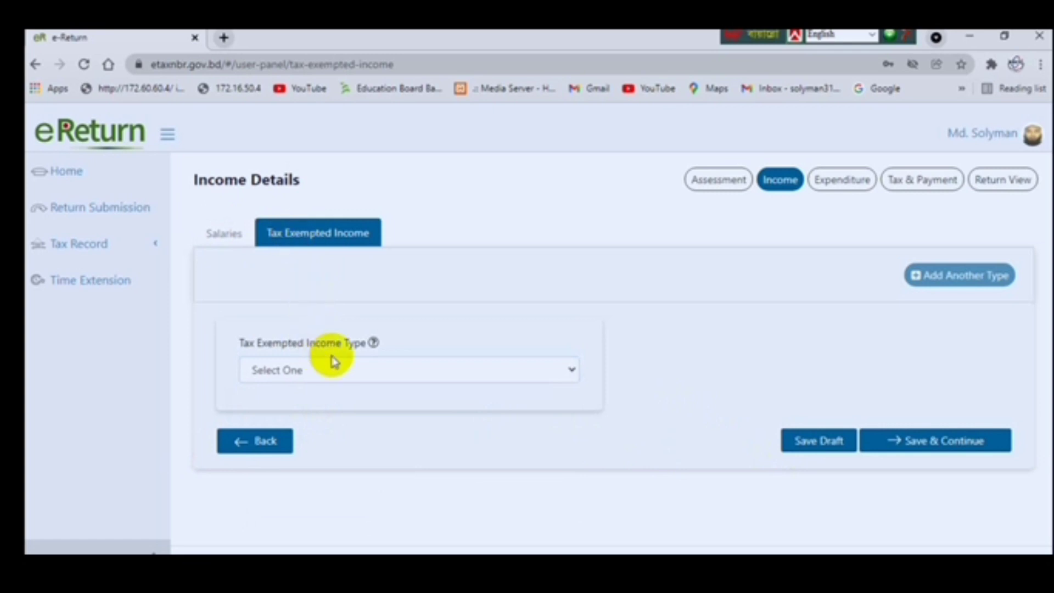
Choose Foreign Remittance with a total remitted amount of 8,500 and country of earning 0.
click(571, 370)
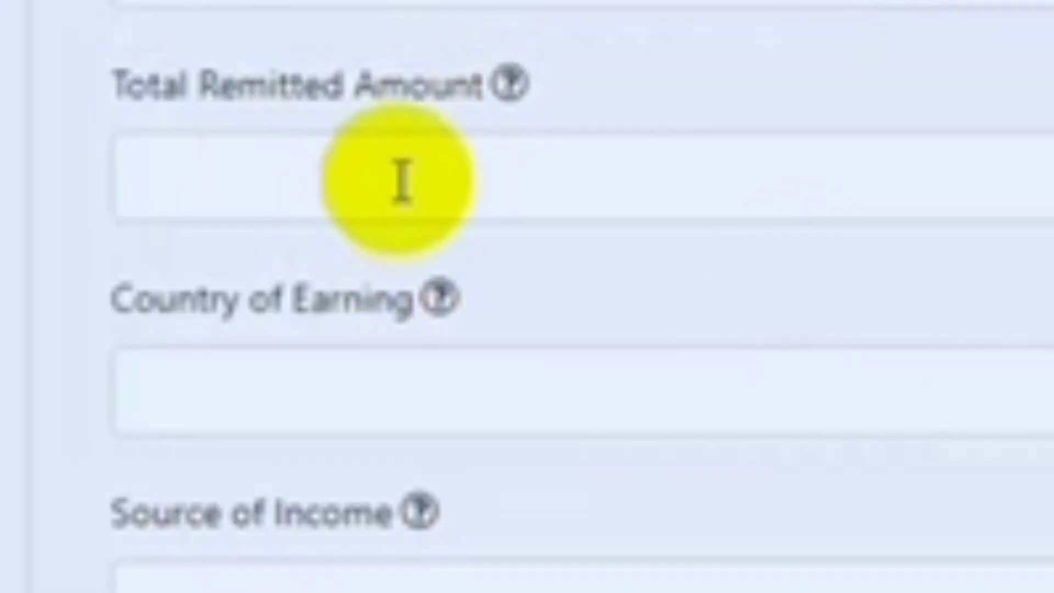
click(415, 170)
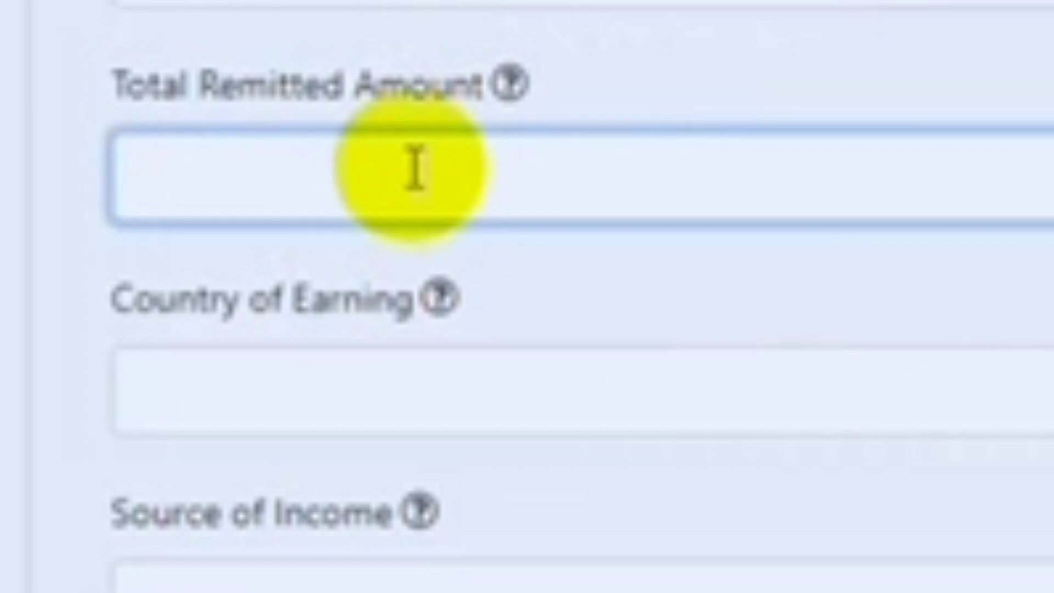
text(8,50)
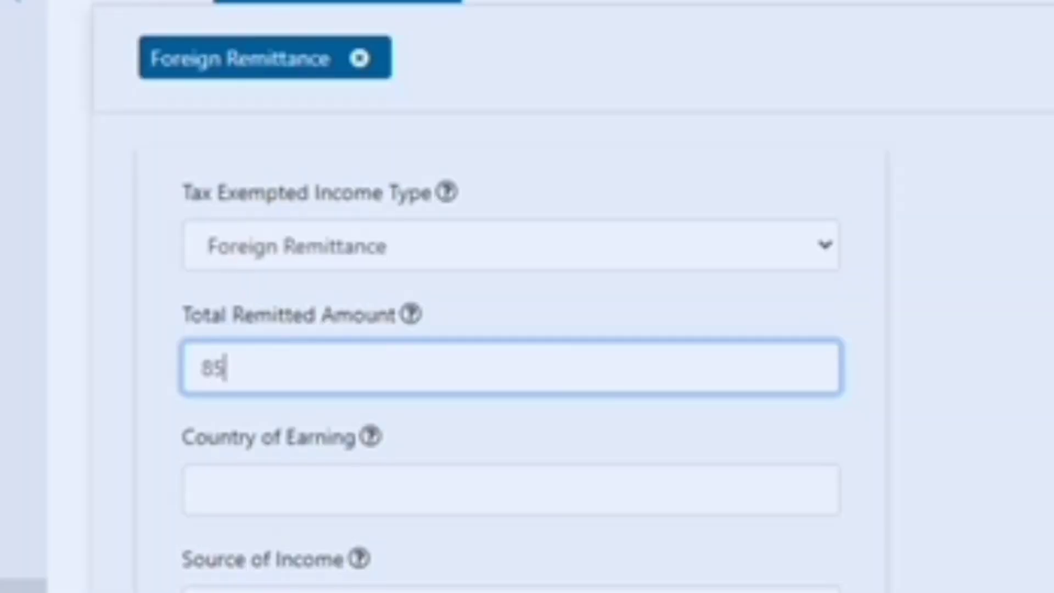
text(0)
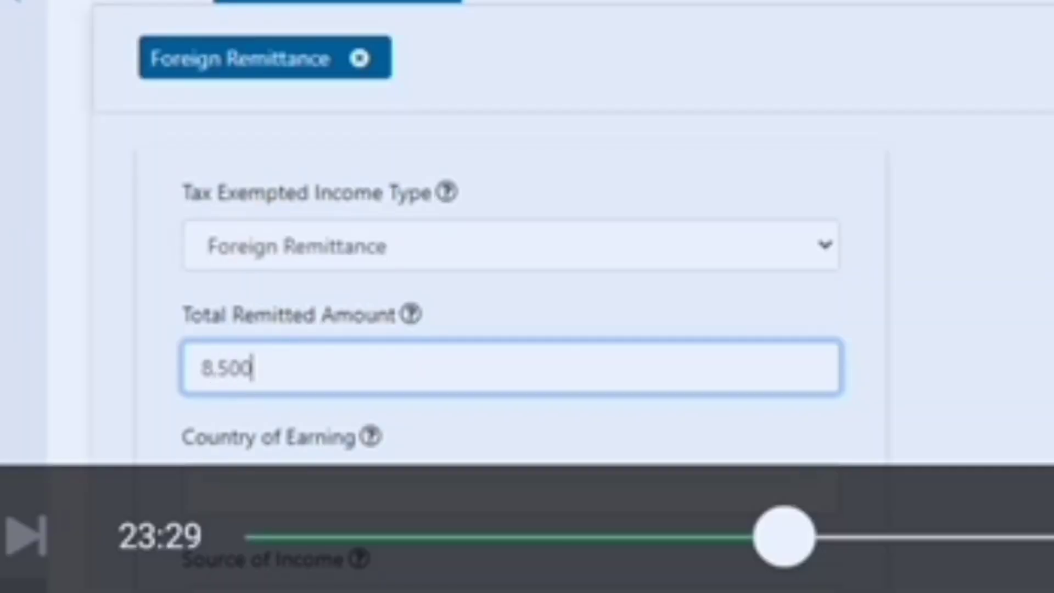
click(360, 493)
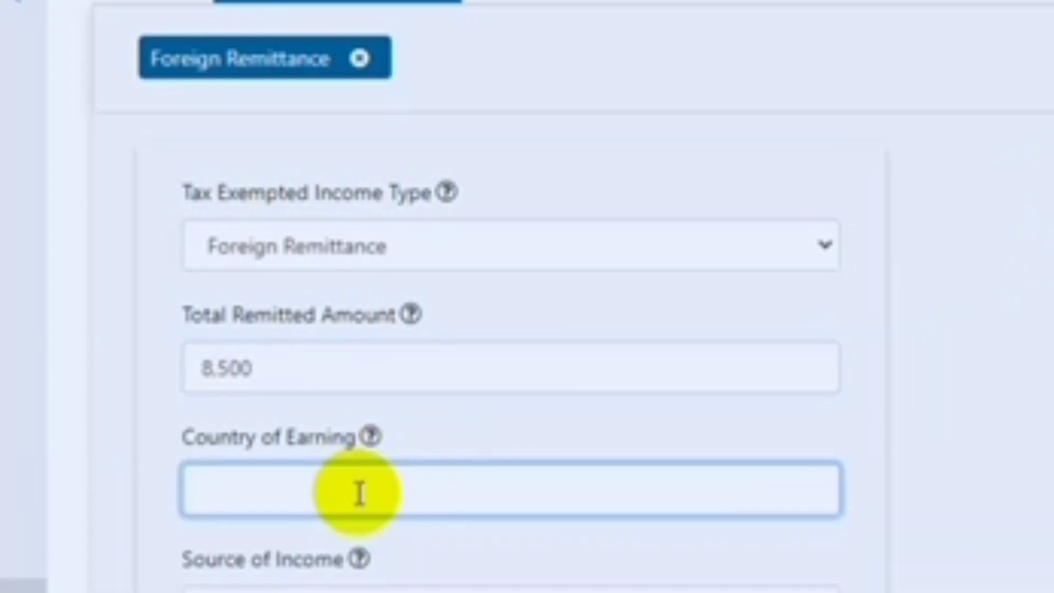
text(O)
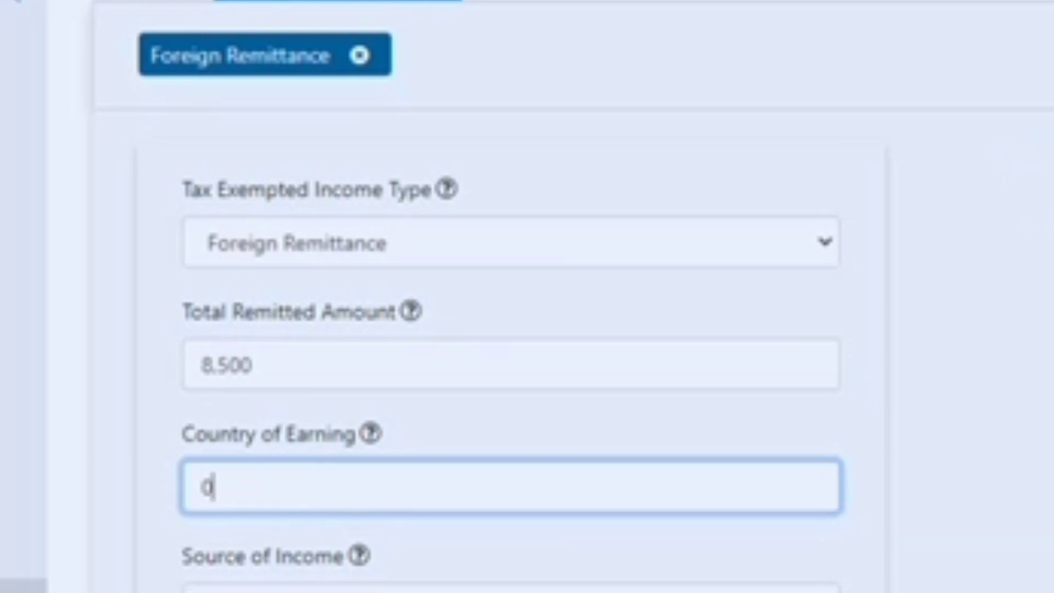
Enter freelancing as the source of income and fiveer as the employer's name.
scroll(958, 524, down, 3)
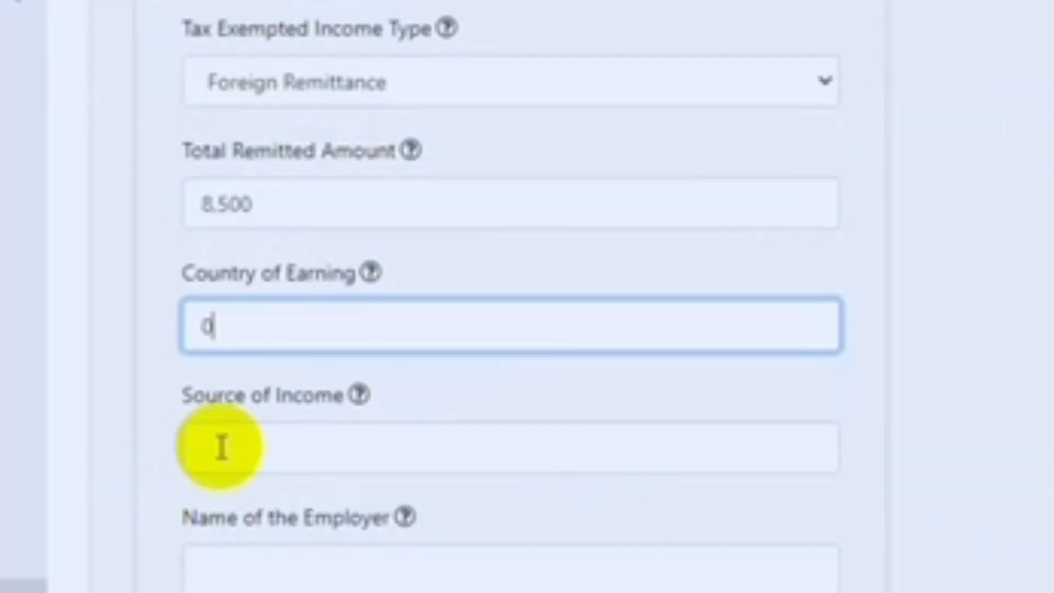
click(252, 439)
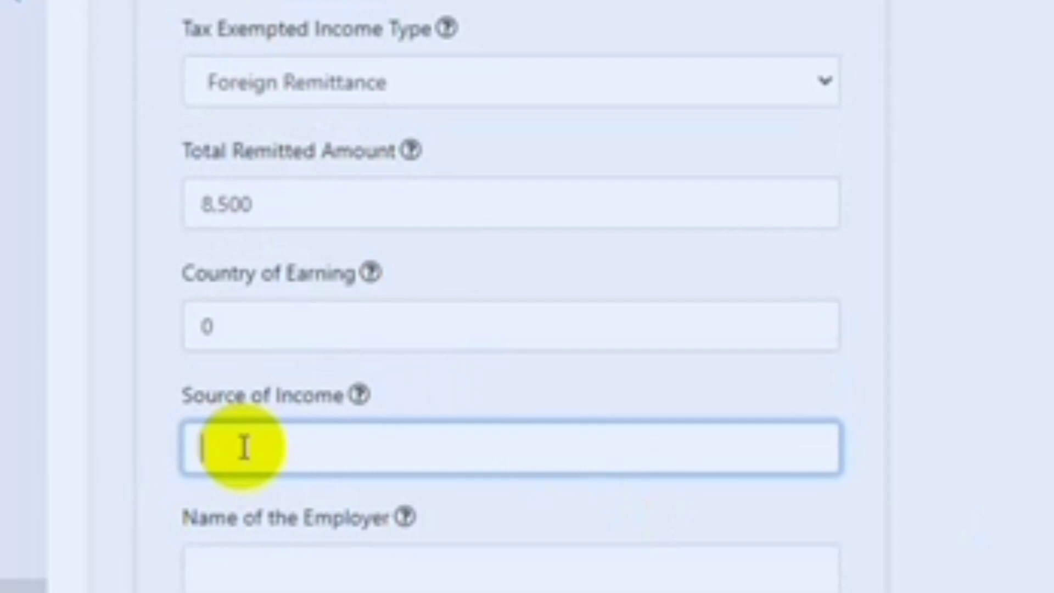
text(fred)
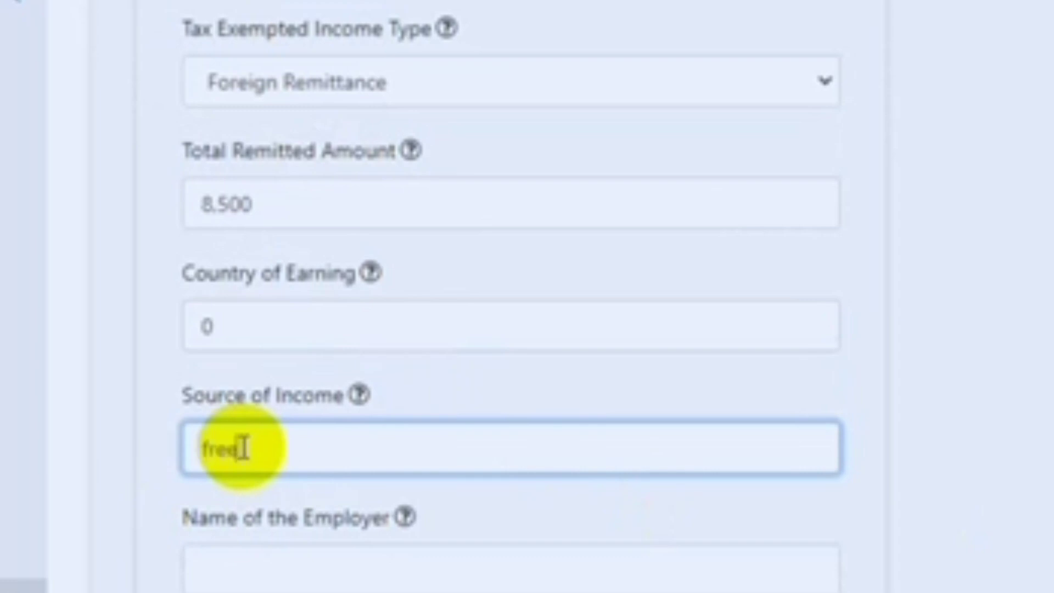
text(lancing)
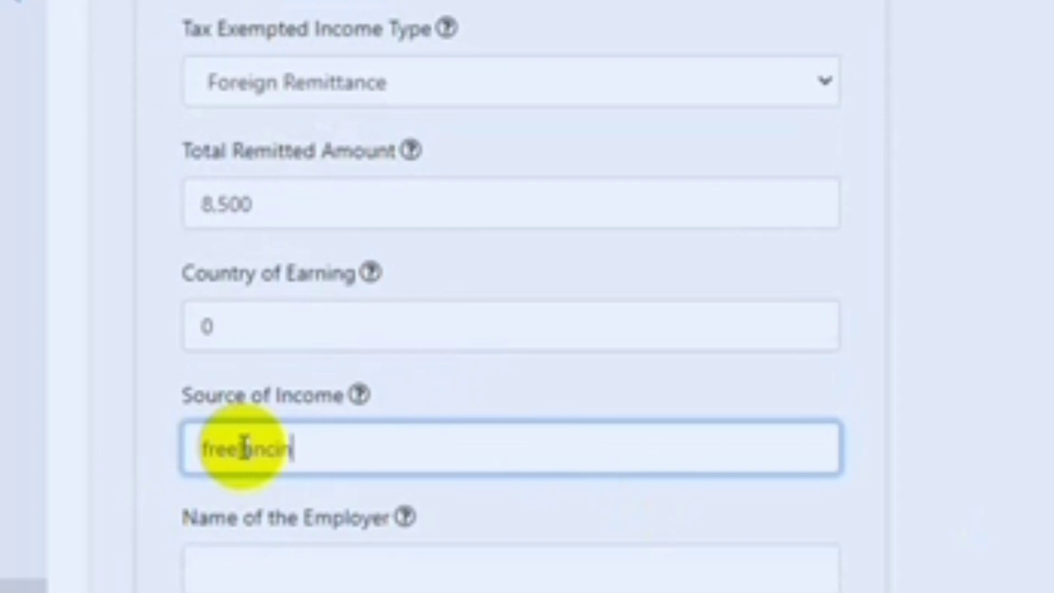
click(368, 571)
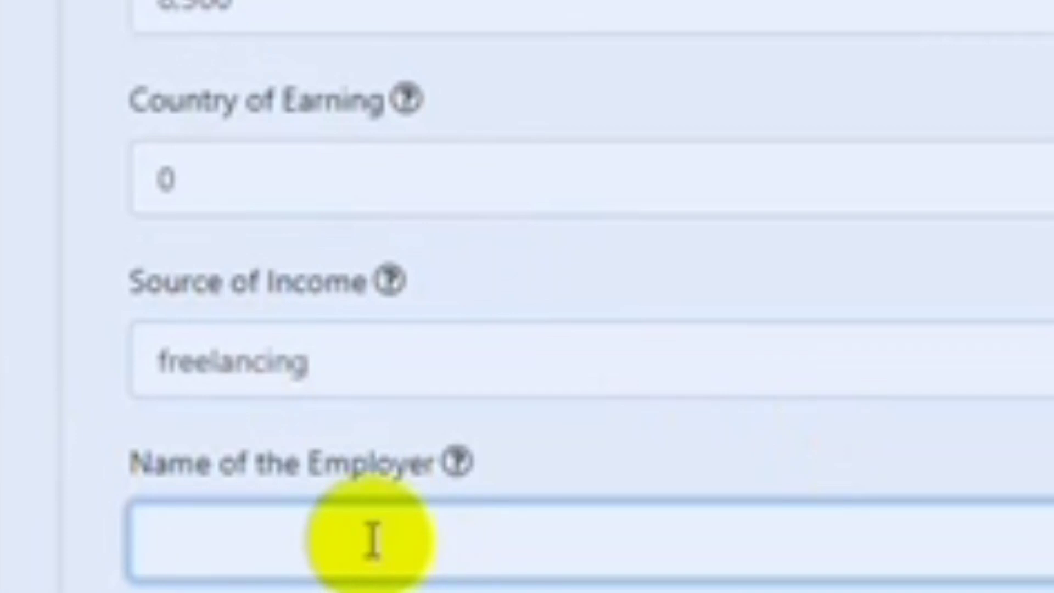
text(fiveer)
click(582, 324)
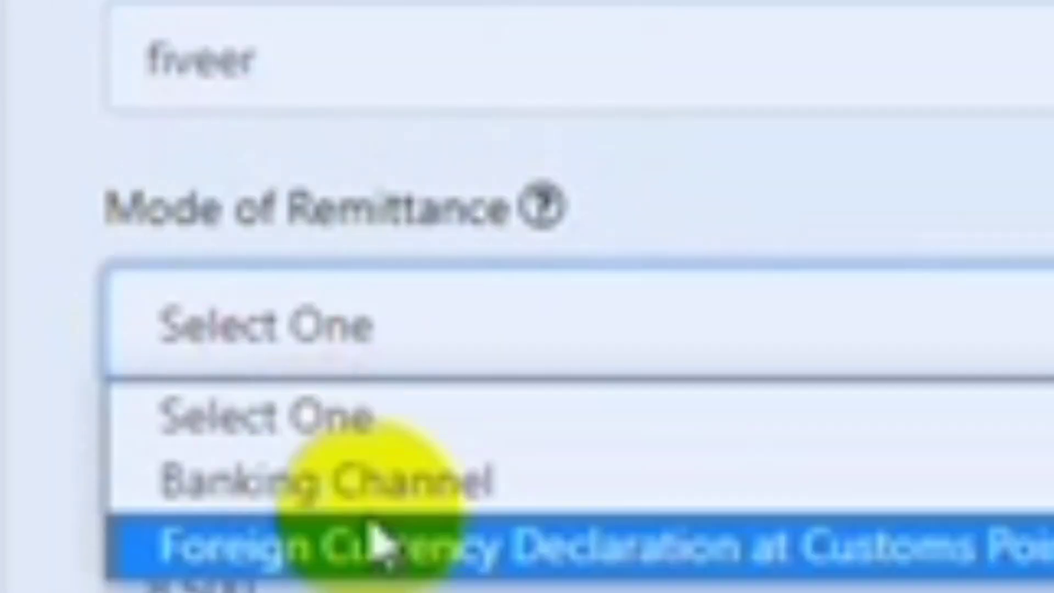
Set the remittance mode to Banking Channel through Al Arafa Islami bank.
click(483, 502)
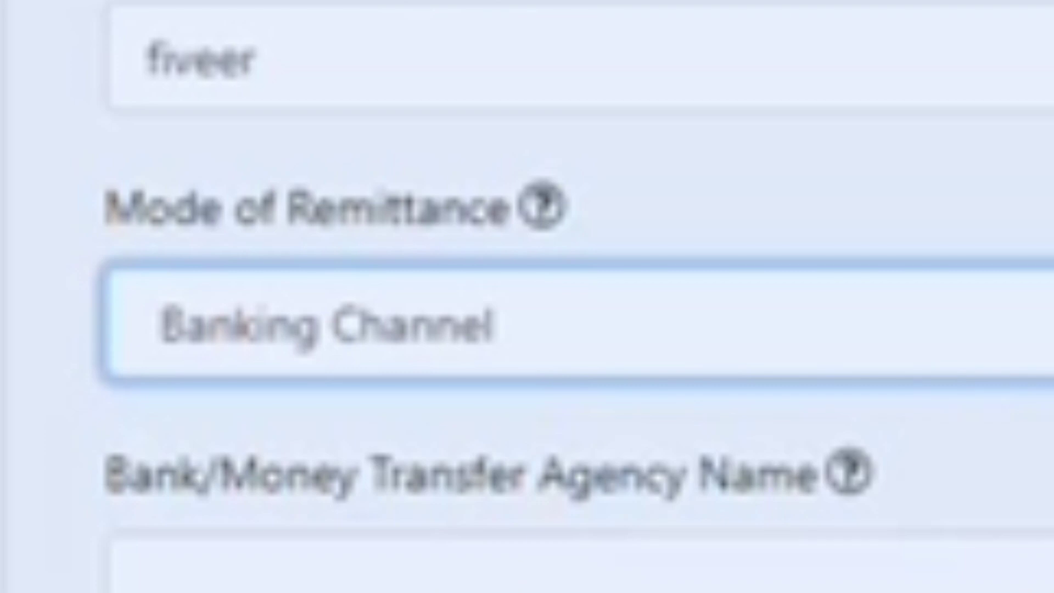
scroll(527, 297, down, 3)
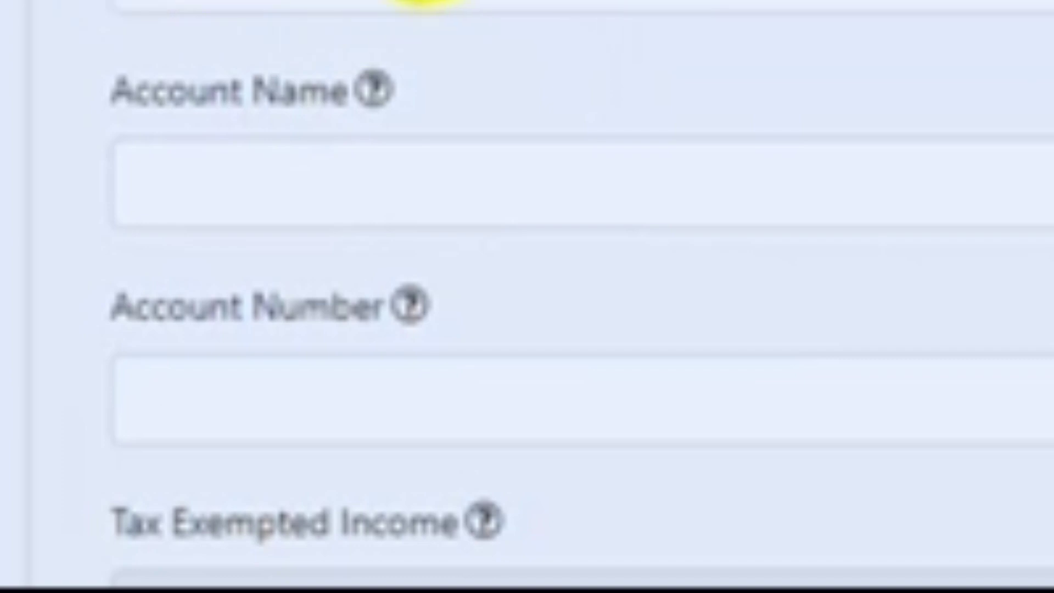
click(236, 8)
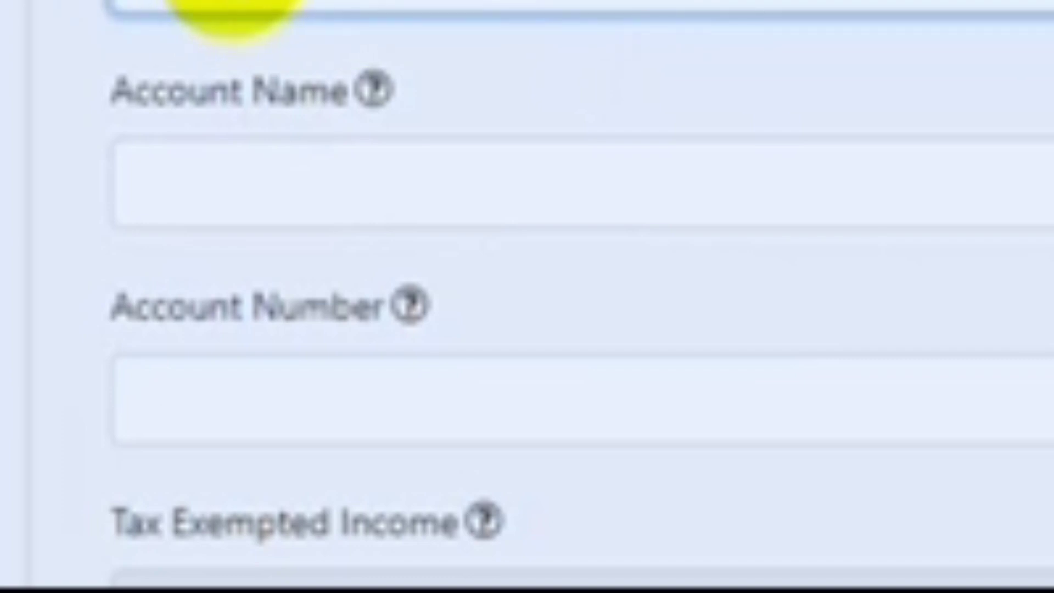
text(Al Arafa )
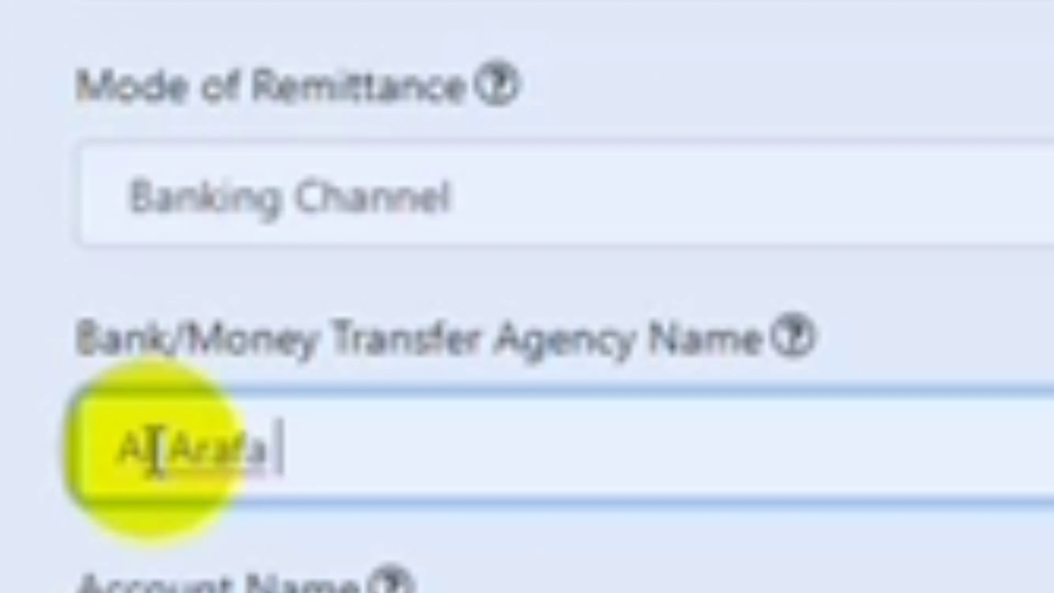
text(Is)
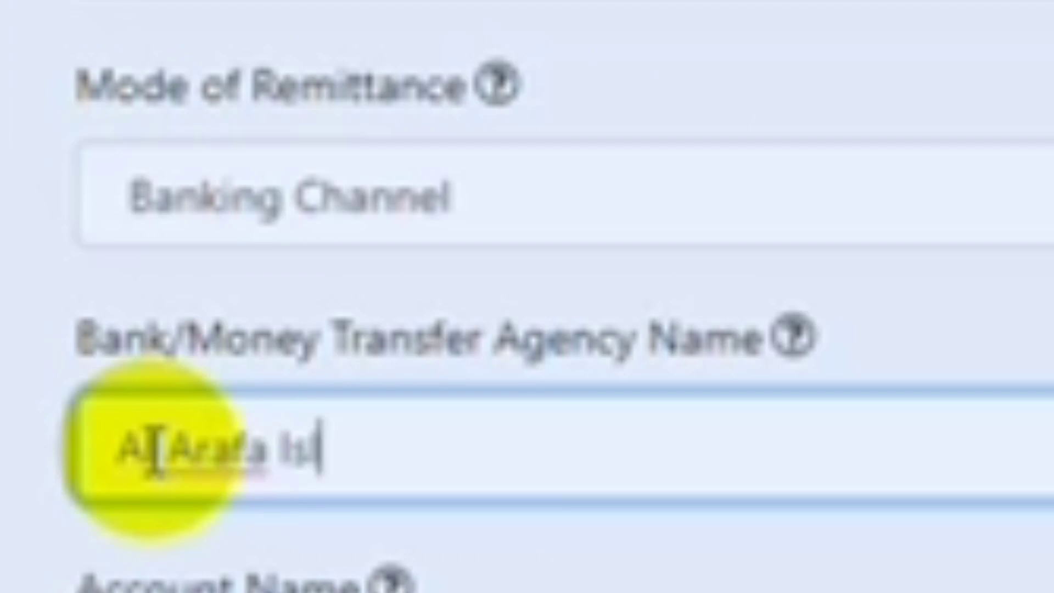
text(lami b)
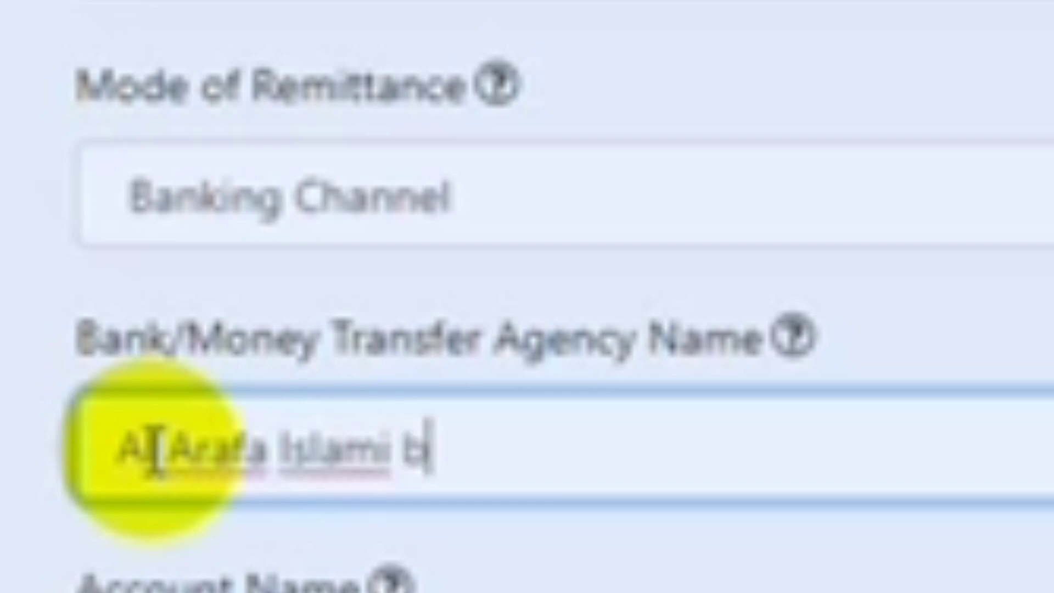
text(ank)
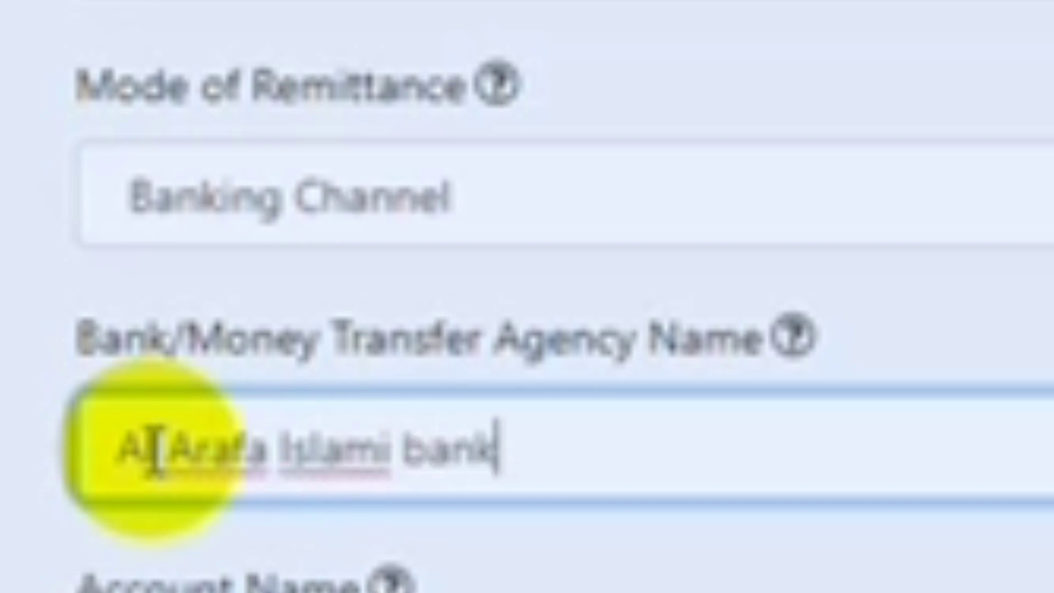
key(Tab)
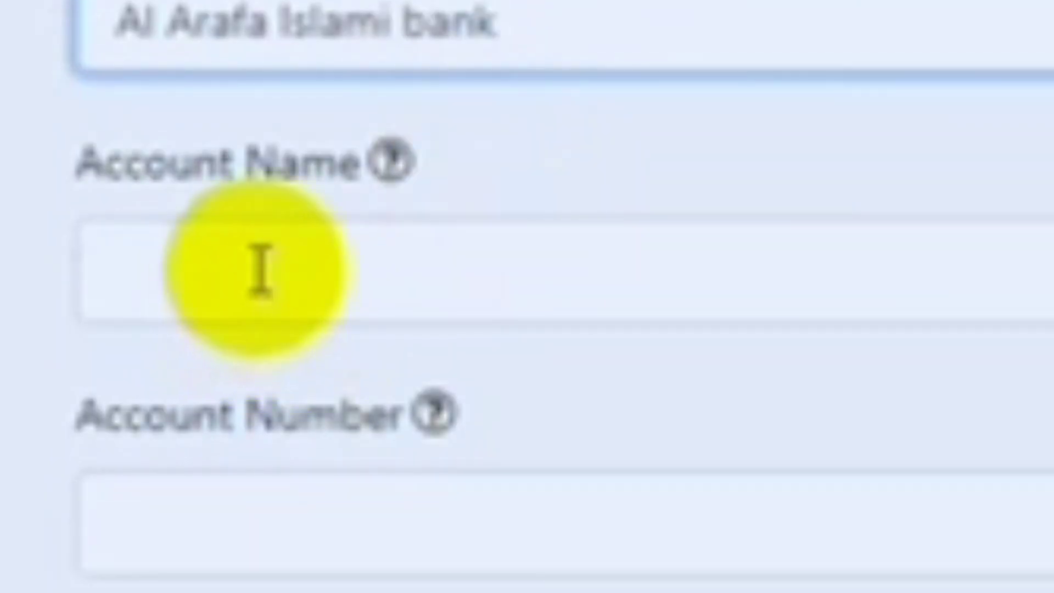
Fill the account name with the saved account holder's name.
click(257, 270)
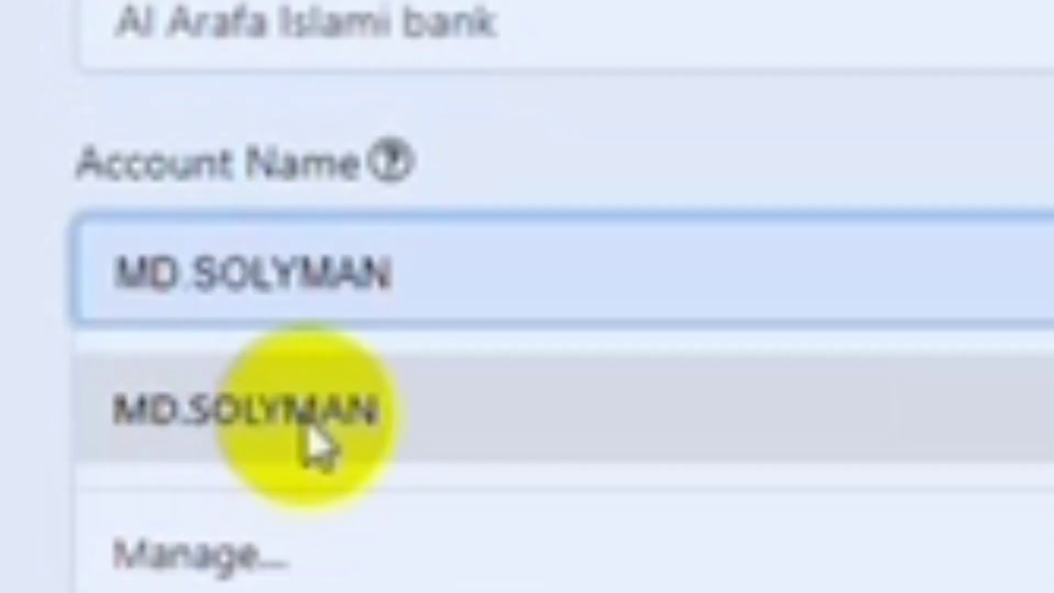
click(306, 433)
click(356, 544)
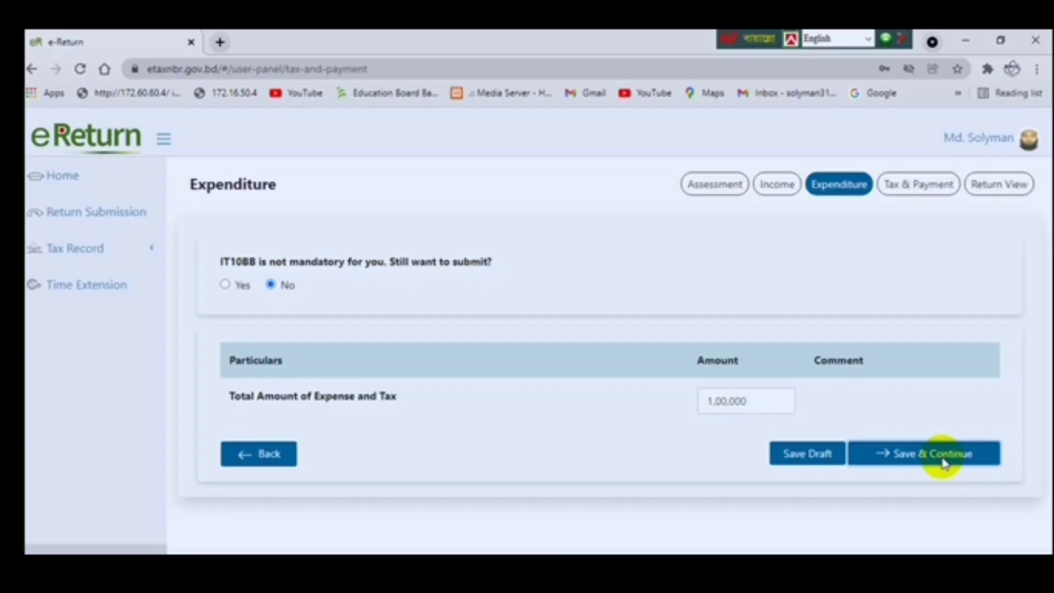
Save the income details and review Tax Computation and Final Payable on the Tax & Payment page.
click(937, 457)
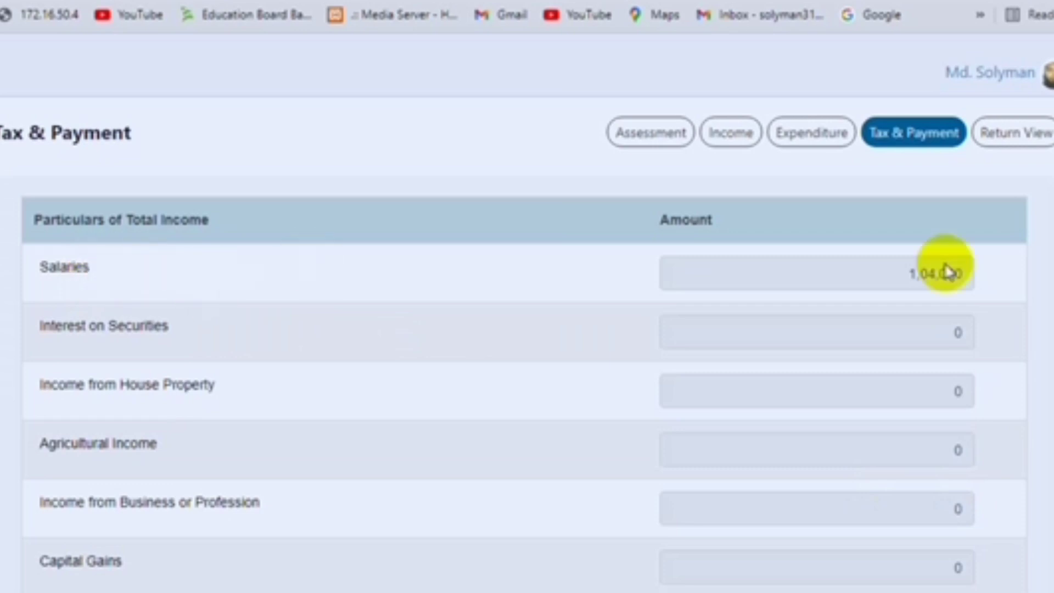
click(900, 144)
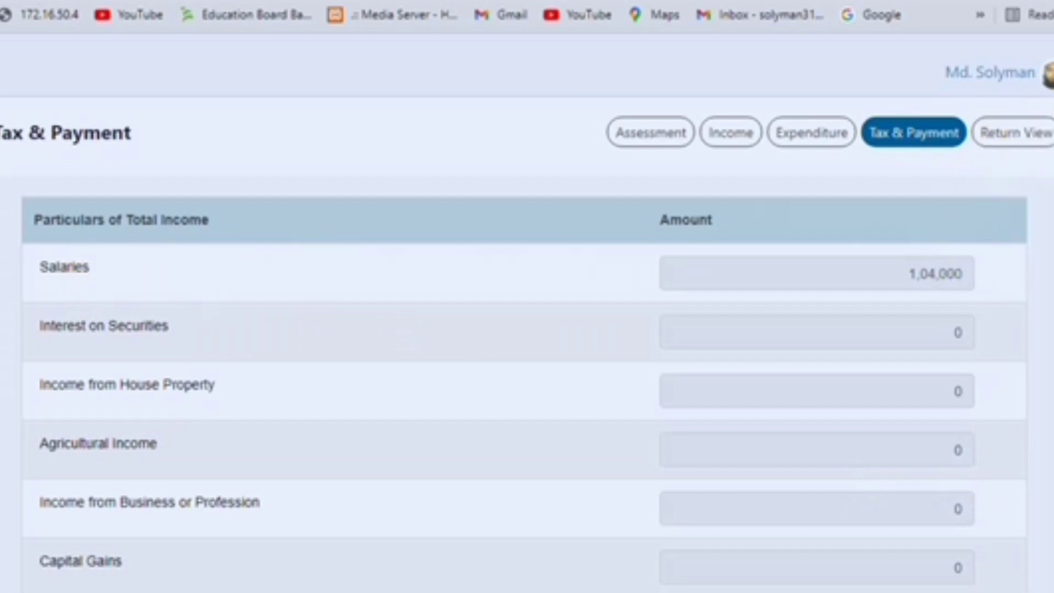
scroll(524, 341, down, 15)
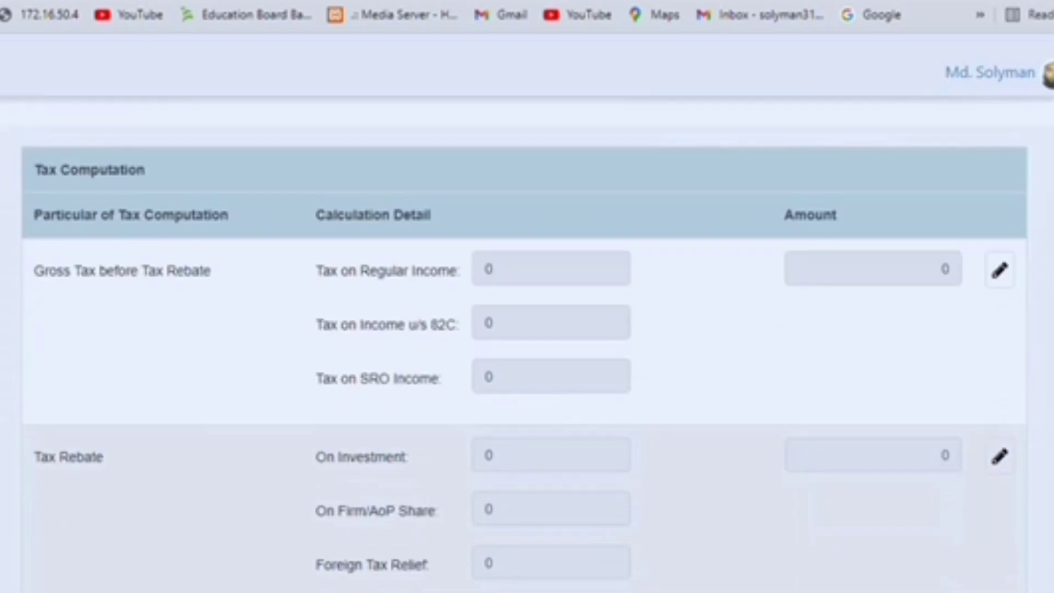
scroll(525, 340, down, 15)
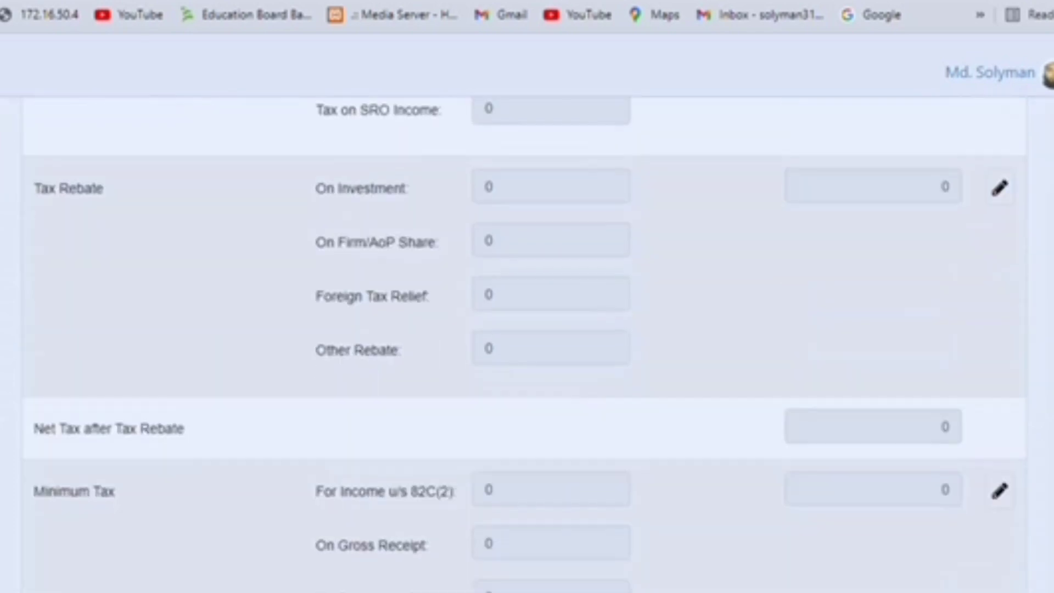
scroll(524, 340, down, 15)
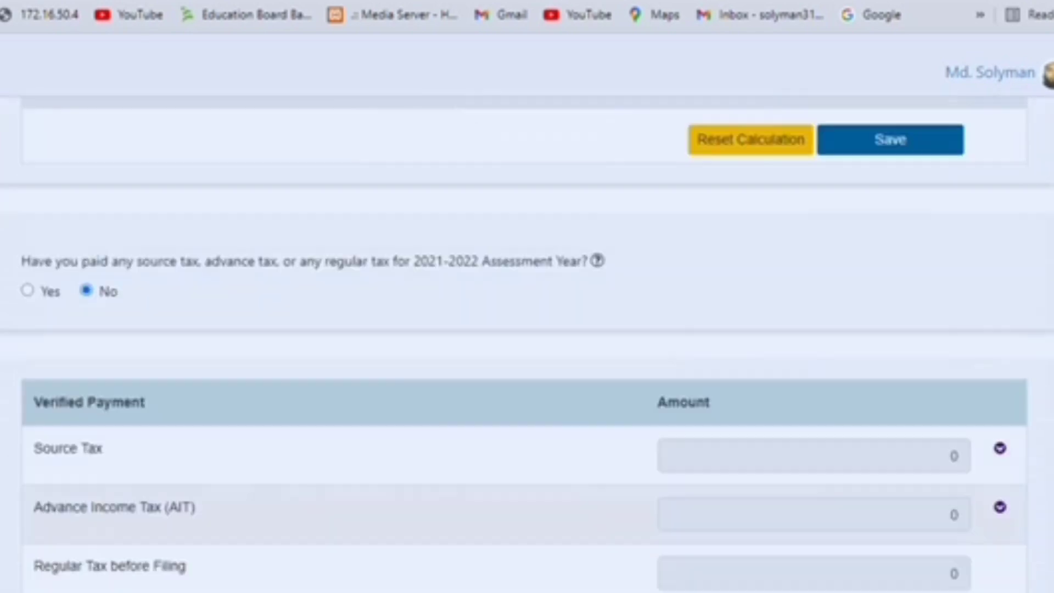
scroll(1050, 564, down, 3)
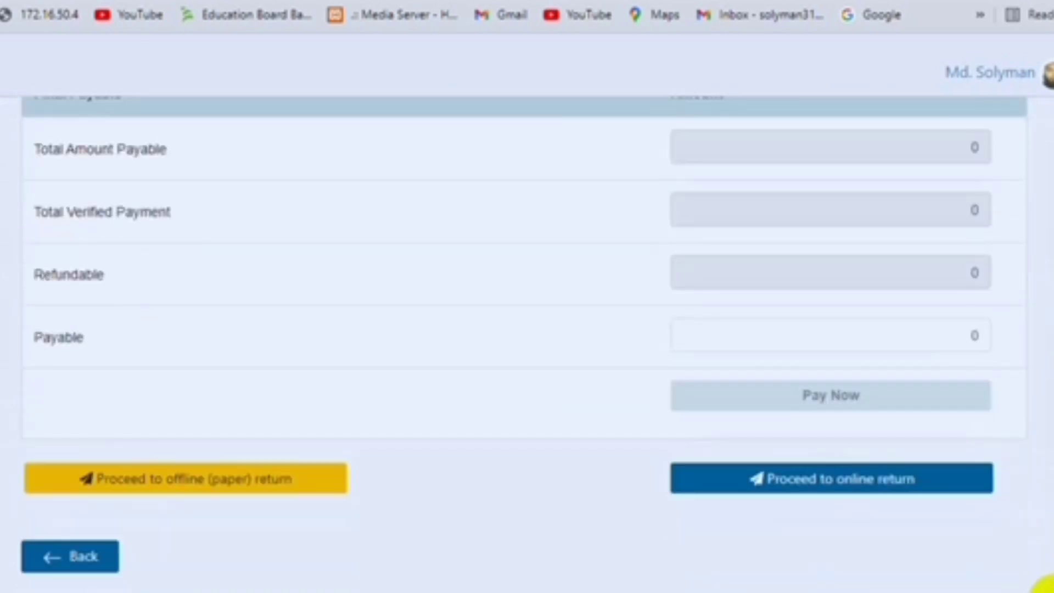
Expand the Tax Exempted Income line to reveal its 7,242 breakdown.
scroll(1050, 586, up, 1)
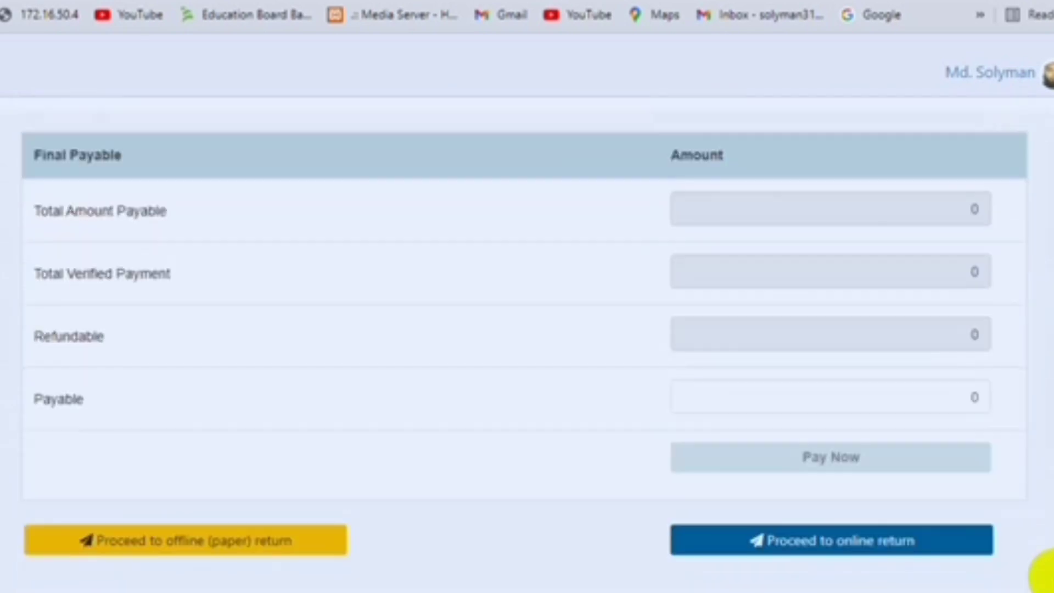
scroll(524, 340, up, 20)
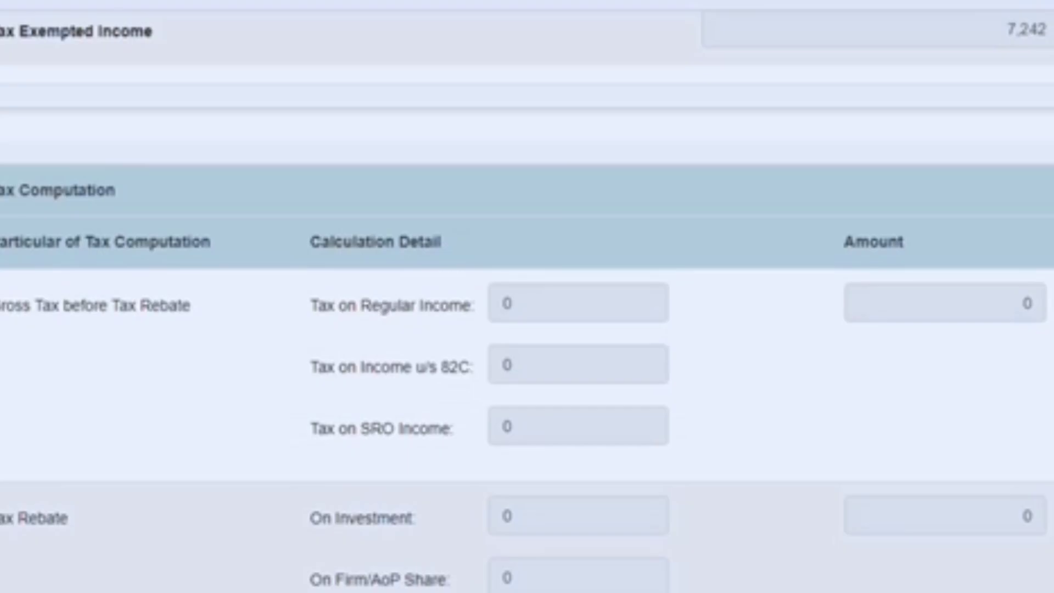
scroll(527, 297, up, 5)
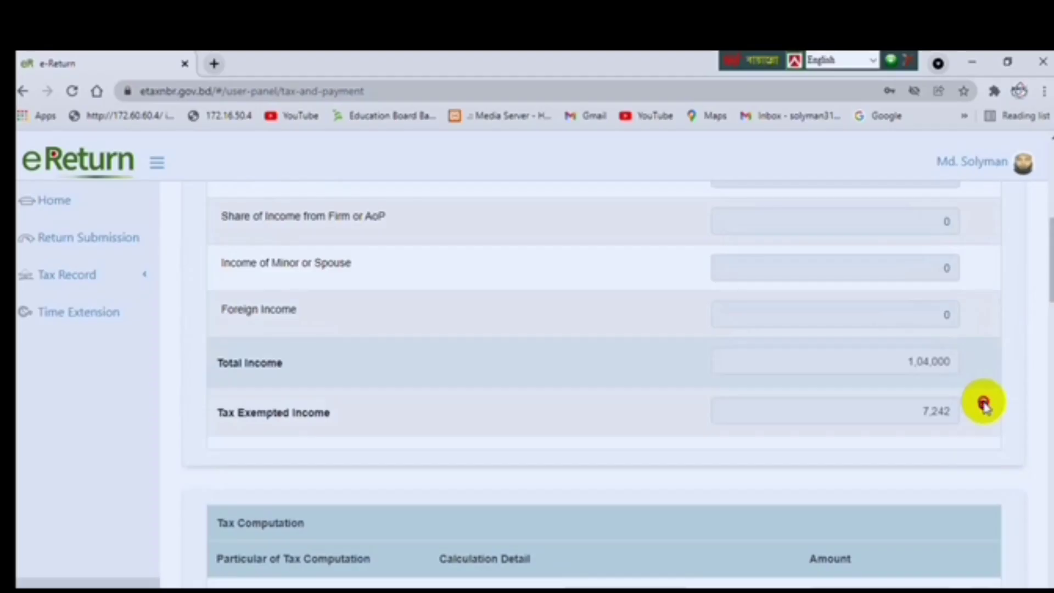
click(983, 406)
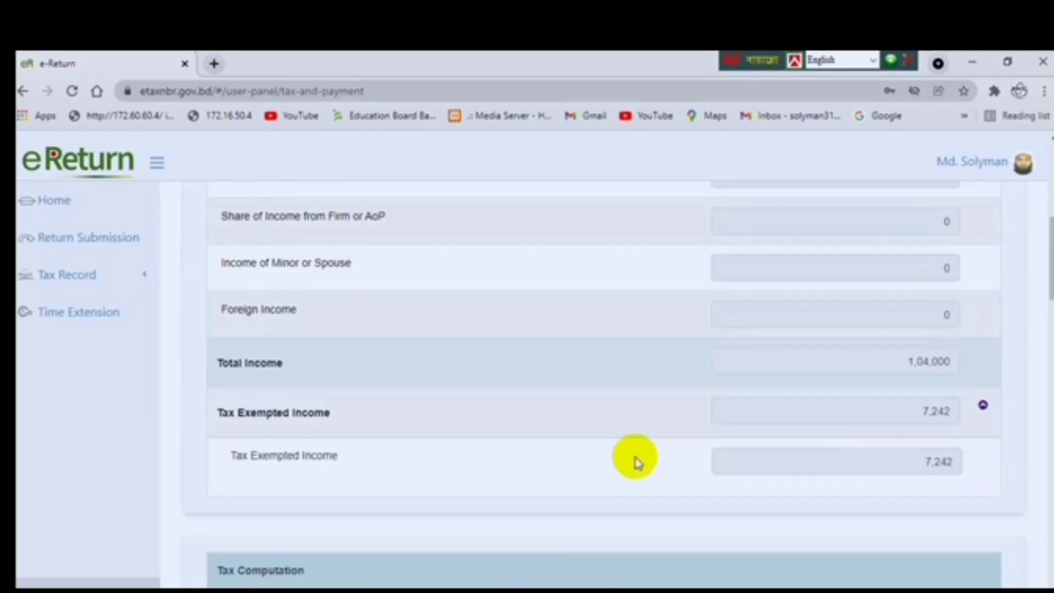
drag(1052, 260, 1046, 131)
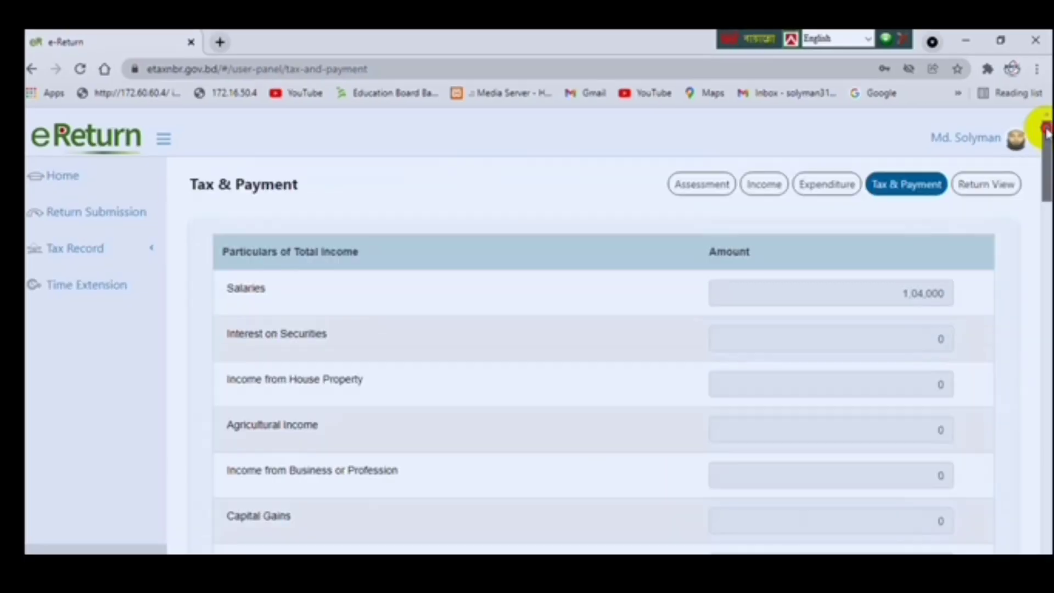
click(997, 187)
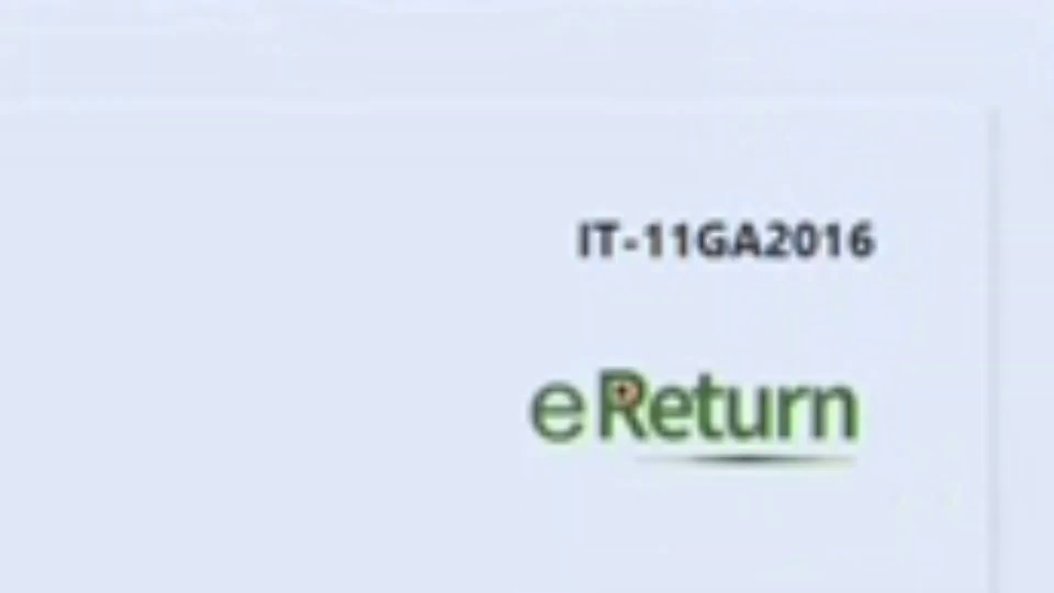
mouse_move(1038, 176)
mouse_down()
mouse_move(1035, 382)
mouse_move(1019, 440)
mouse_move(1025, 543)
mouse_up()
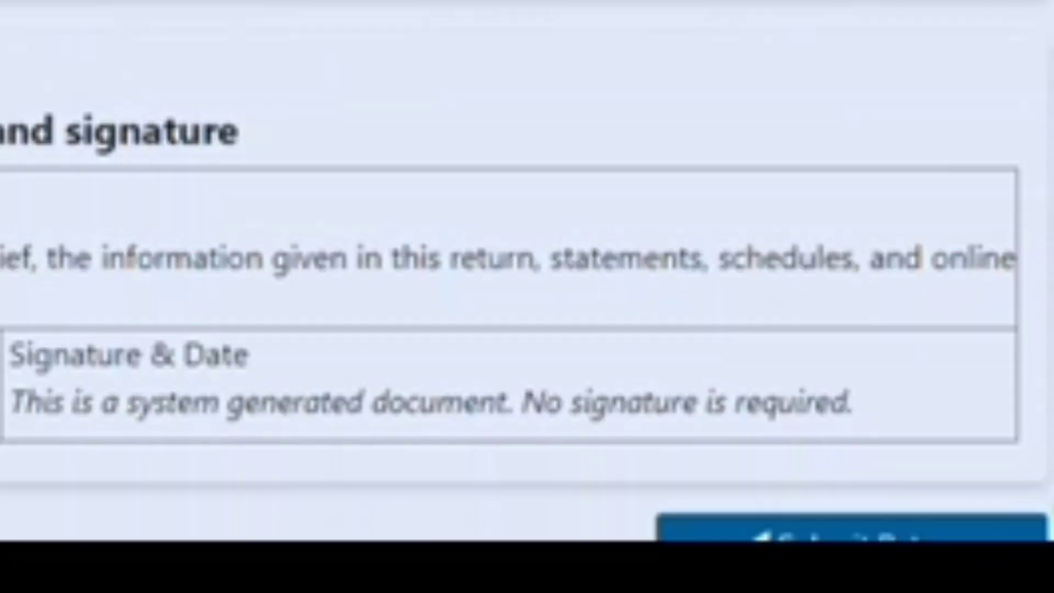
scroll(525, 270, down, 1)
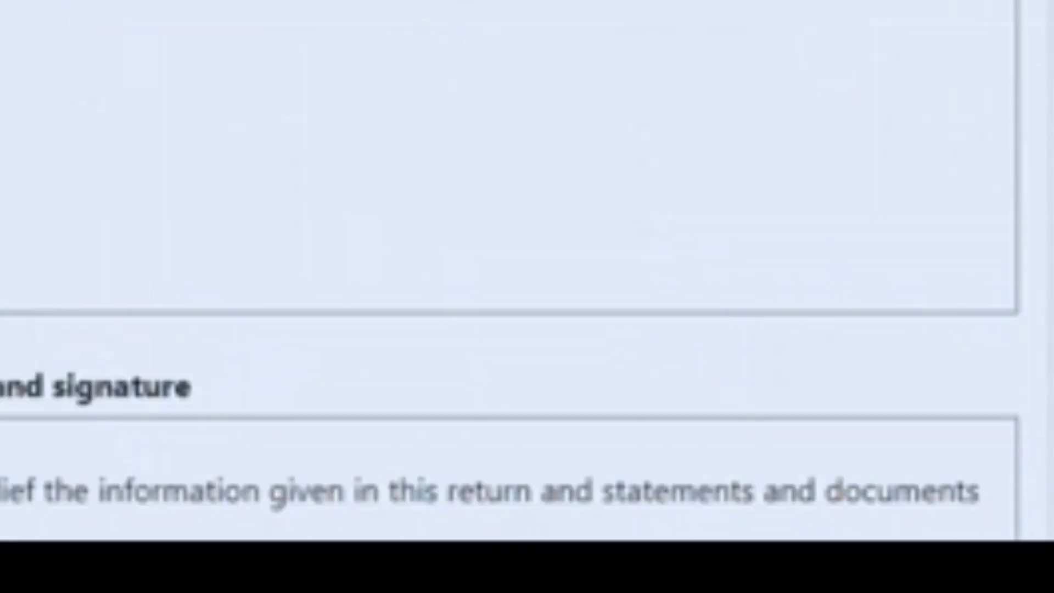
scroll(525, 270, up, 15)
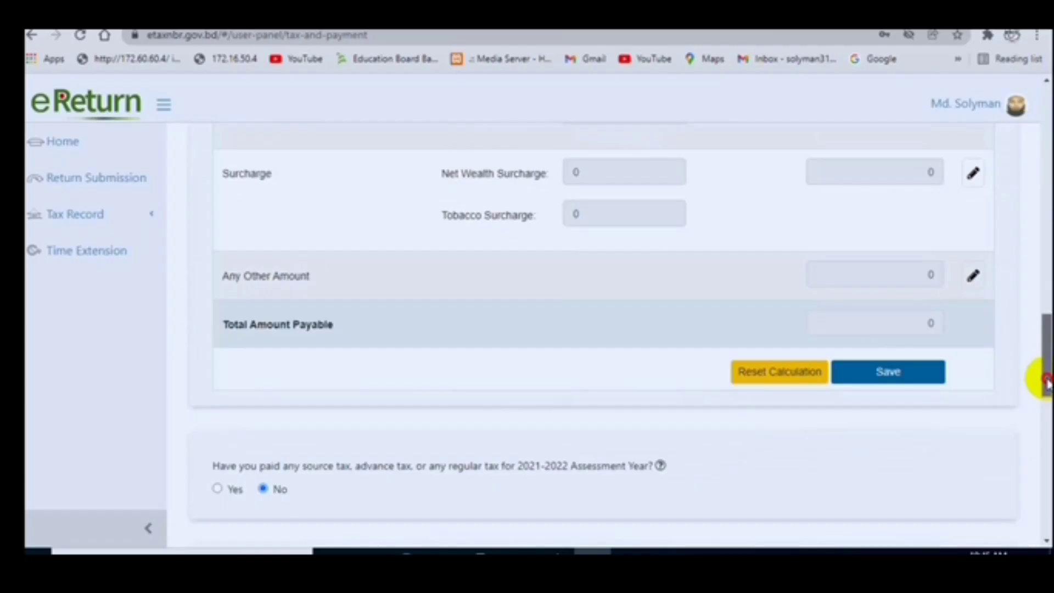
scroll(892, 425, up, 1)
click(892, 417)
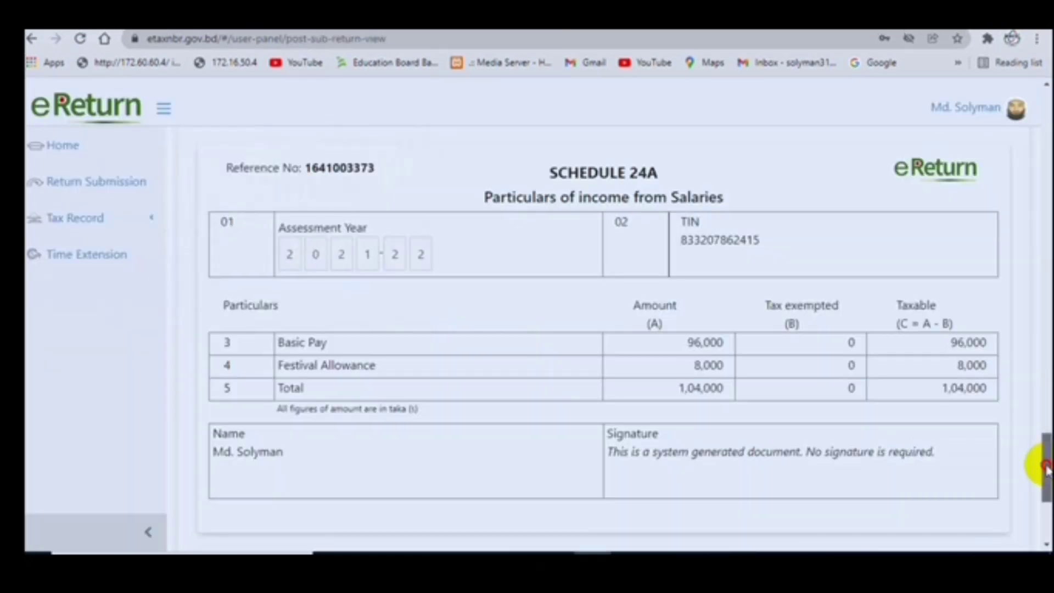
Tick the verification and signature declaration and submit the return.
drag(1046, 470, 1047, 508)
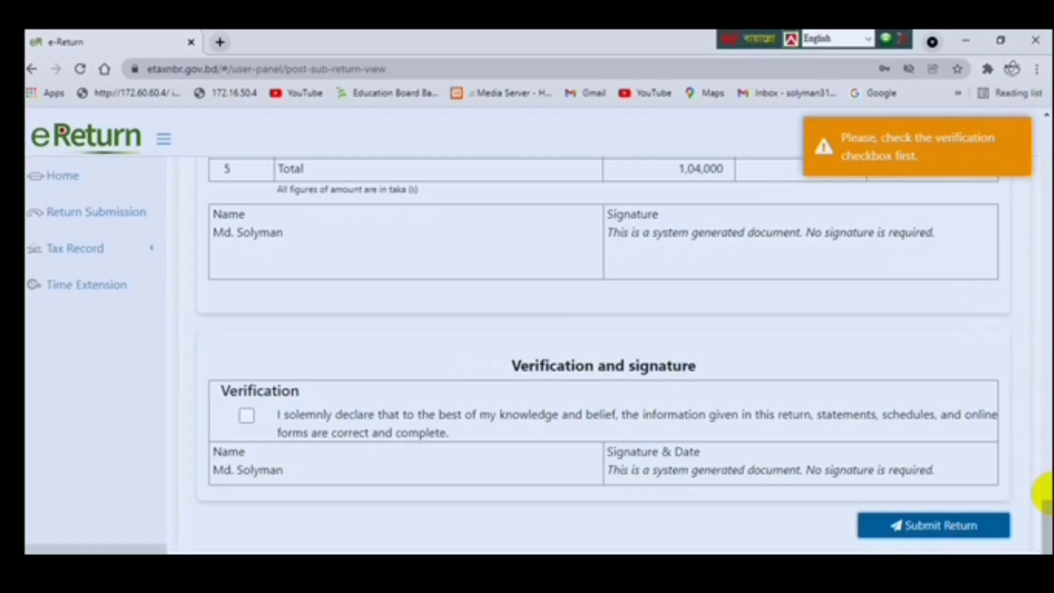
click(246, 418)
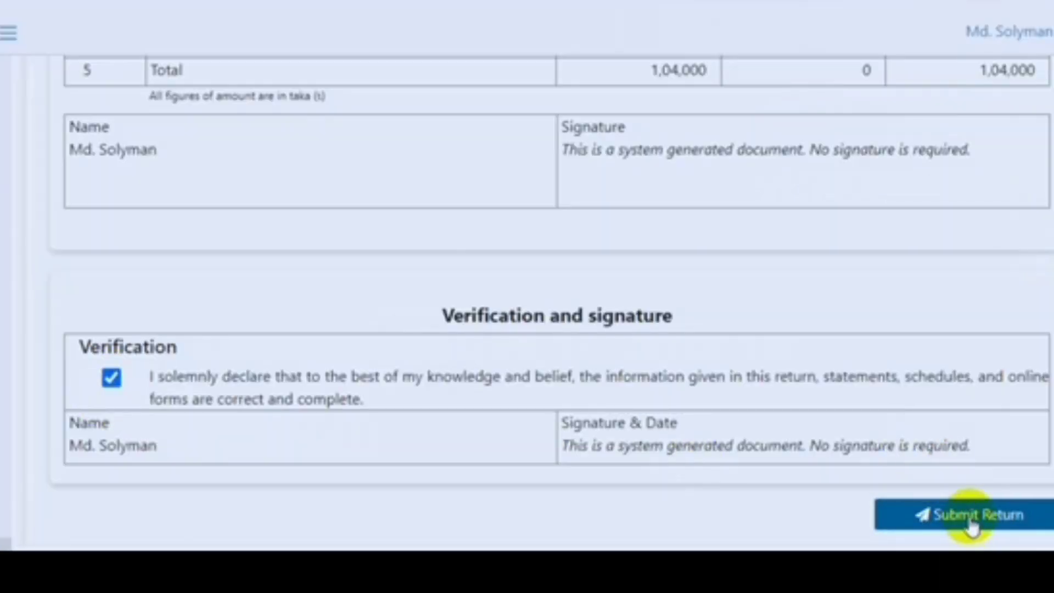
click(969, 518)
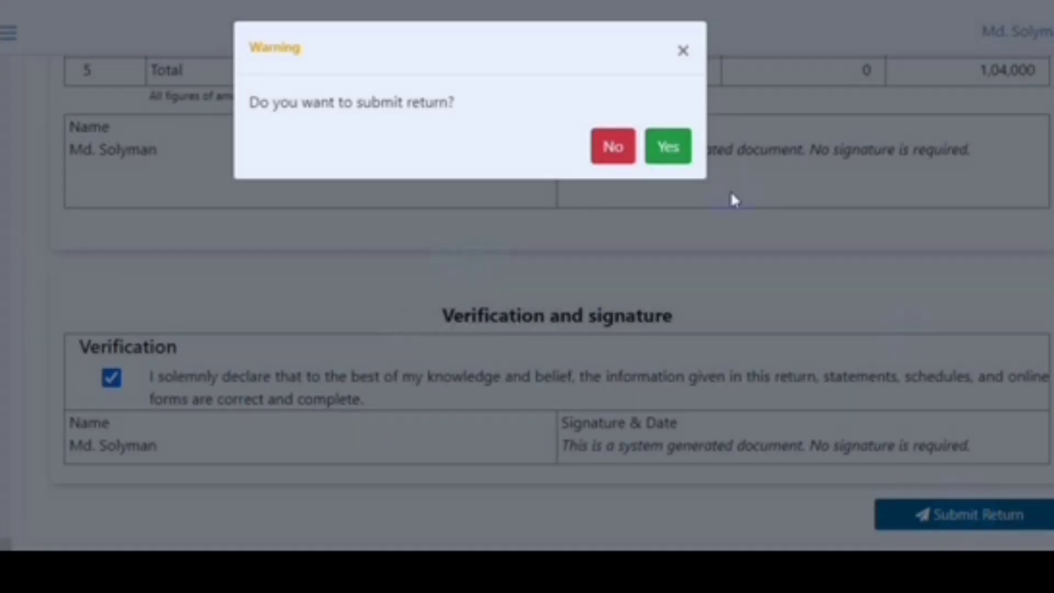
Confirm submission and view the 2021-2022 Acknowledgement Receipt.
click(668, 149)
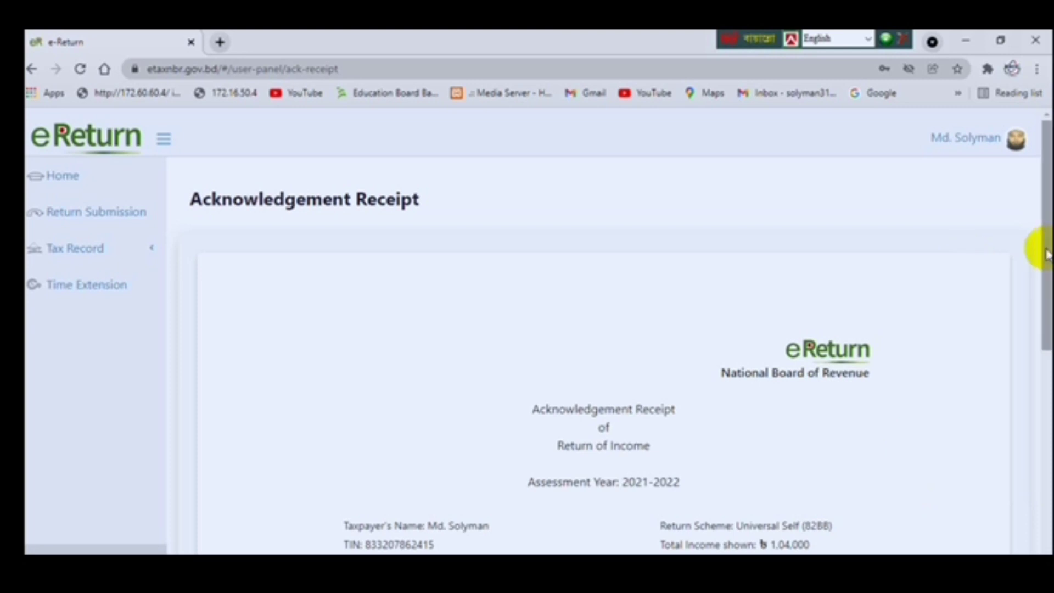
drag(1046, 252, 1047, 343)
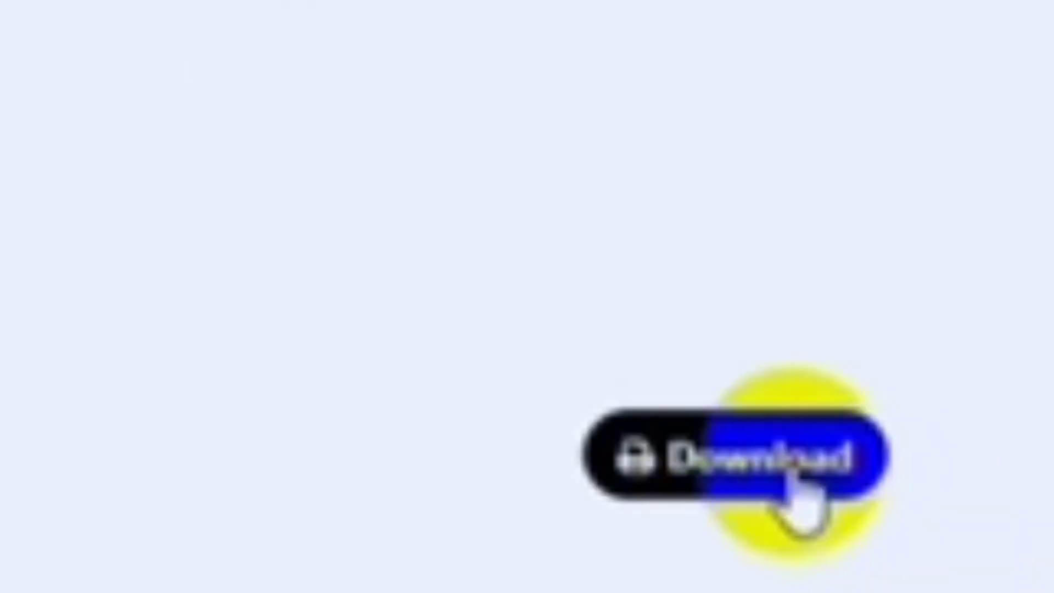
Print the acknowledgement receipt with Microsoft Print to PDF as 'e return'.
click(800, 482)
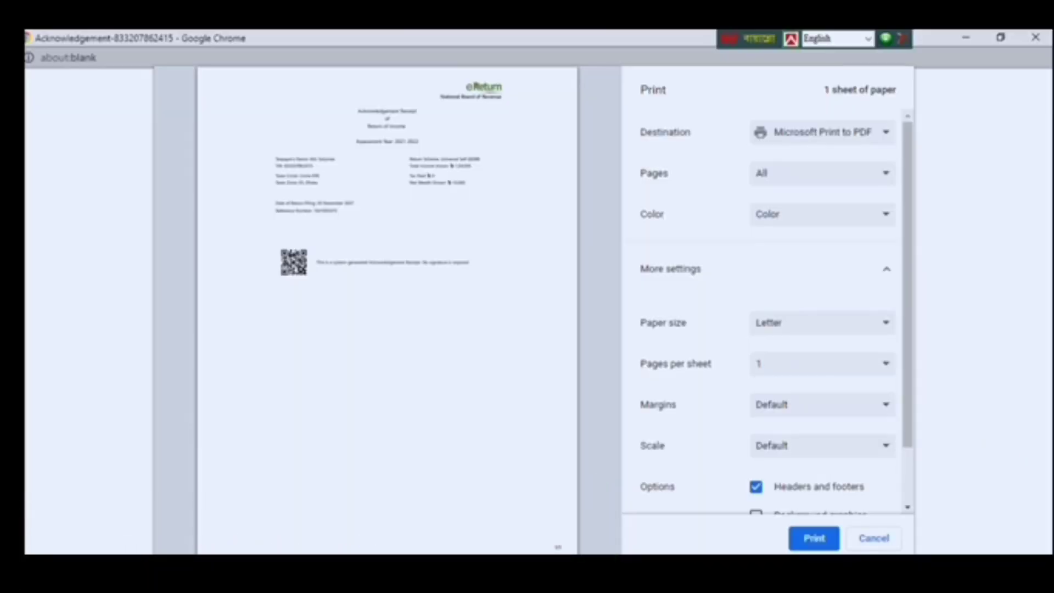
click(822, 540)
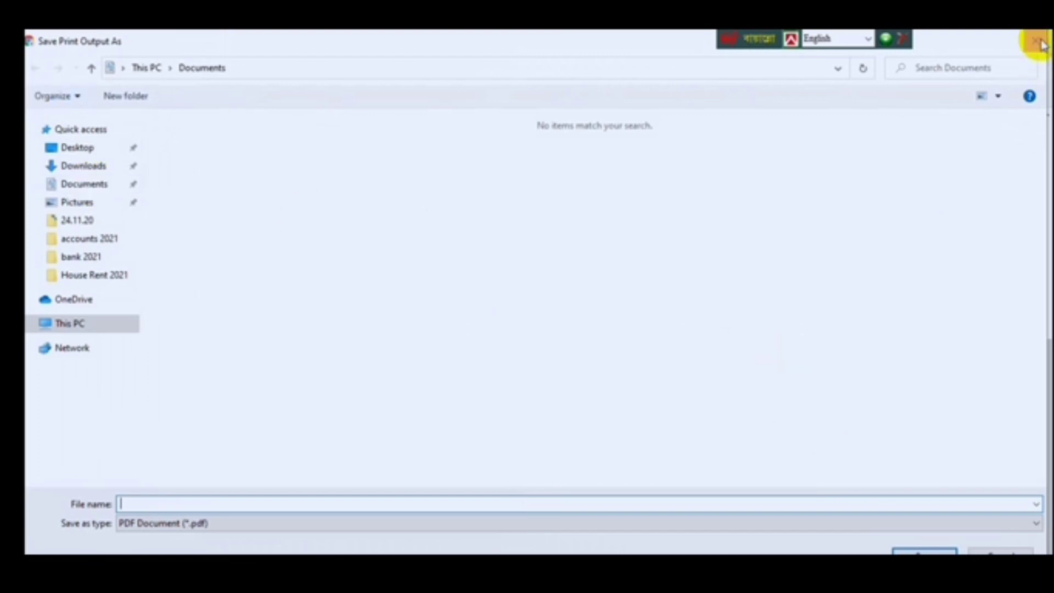
text(e return)
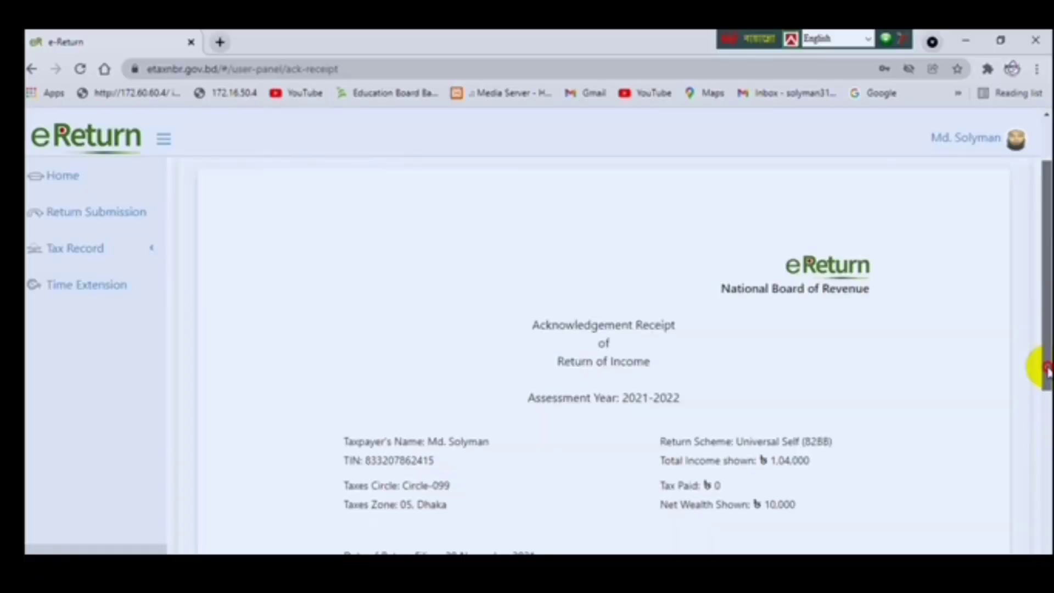
drag(1046, 369, 1047, 398)
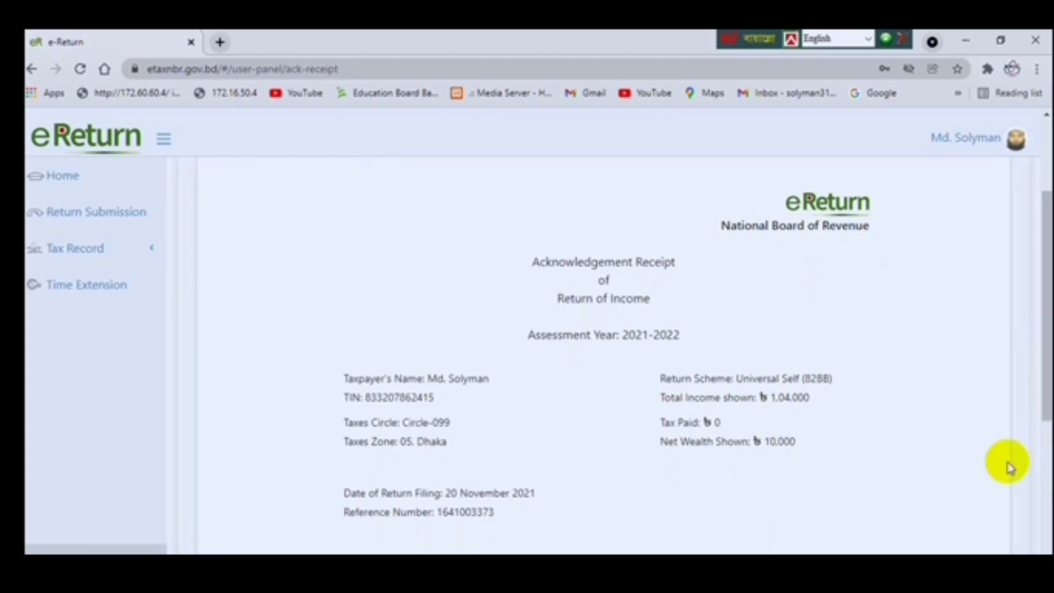
scroll(1045, 459, down, 3)
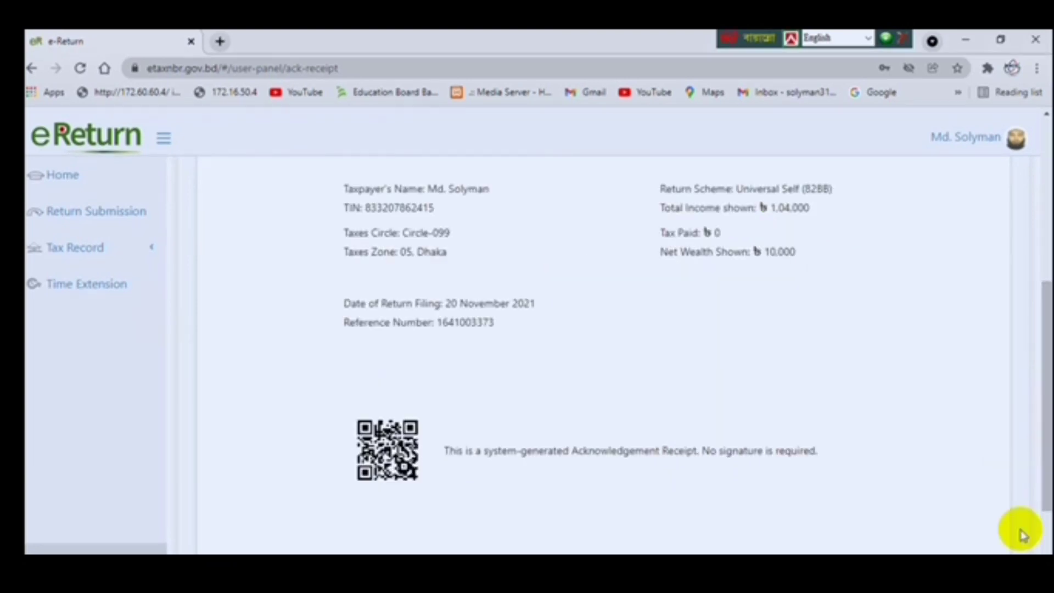